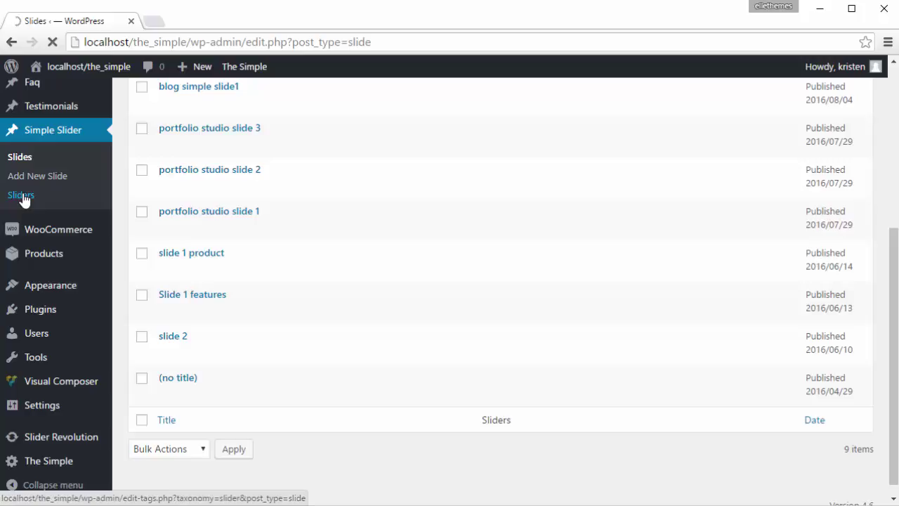
Add a new slider in Simple Slider with the name "home slider" and the slug "home slider".
click(22, 196)
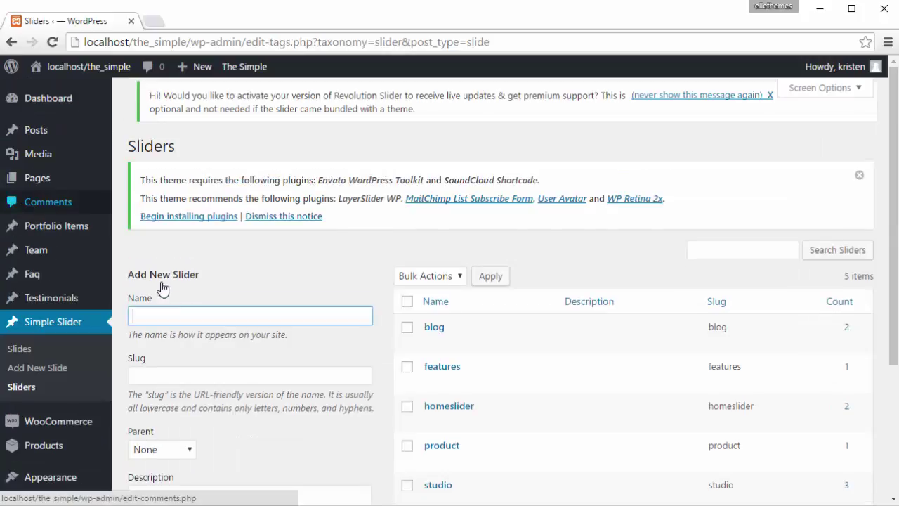
text(hom)
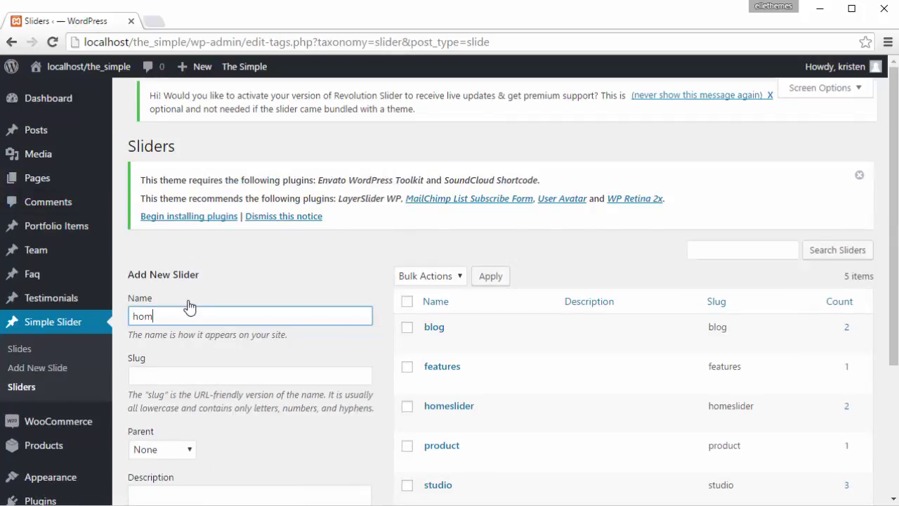
text(e slider)
click(171, 375)
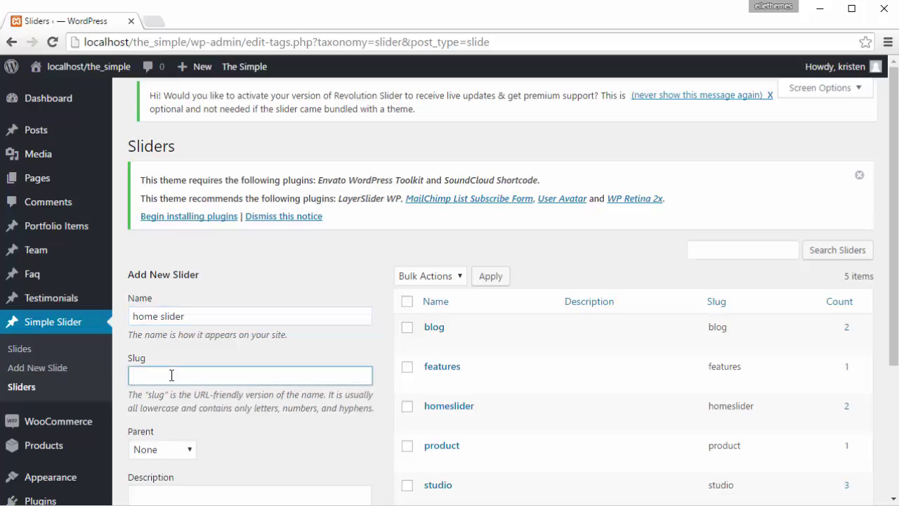
text(home slider)
scroll(288, 342, down, 2)
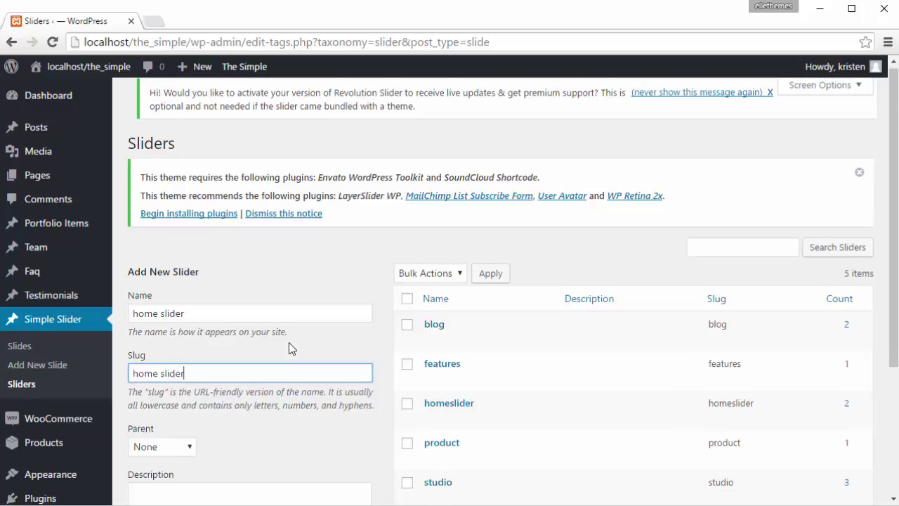
click(191, 465)
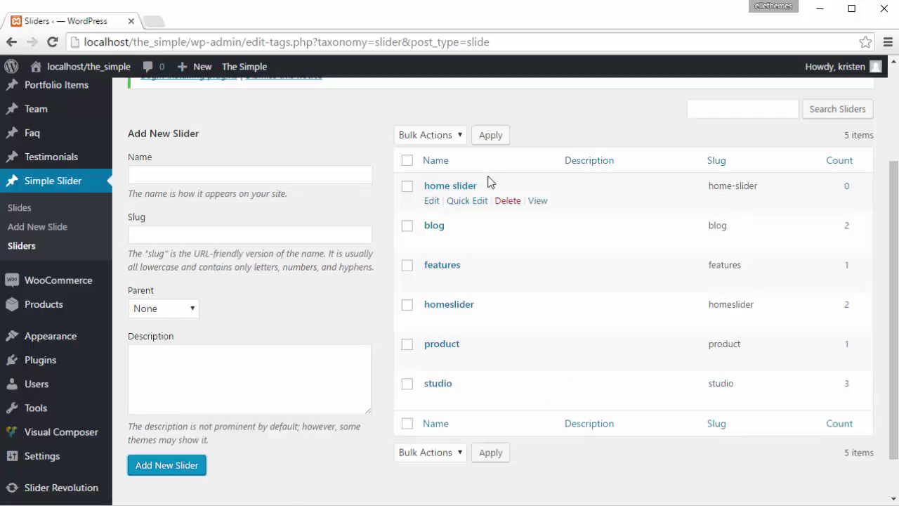
Create a new Simple Slider slide and give it the title "Slide 1".
click(23, 210)
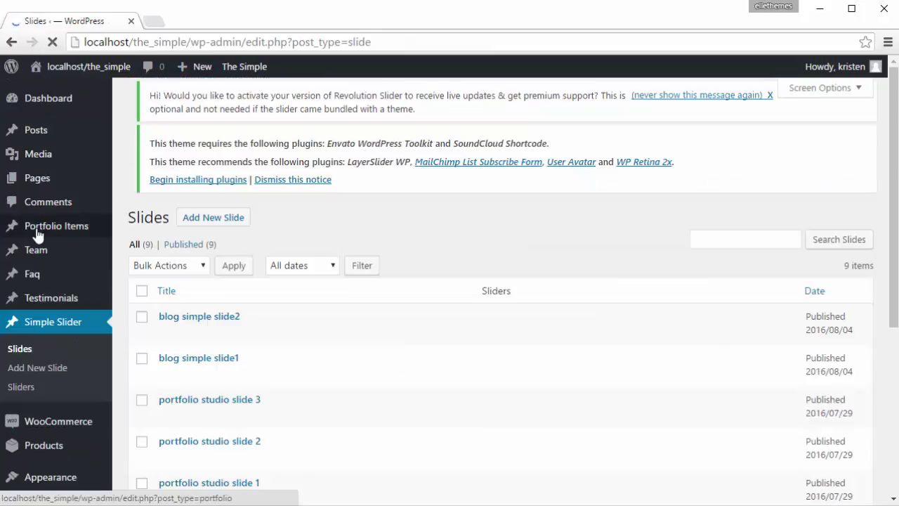
click(47, 370)
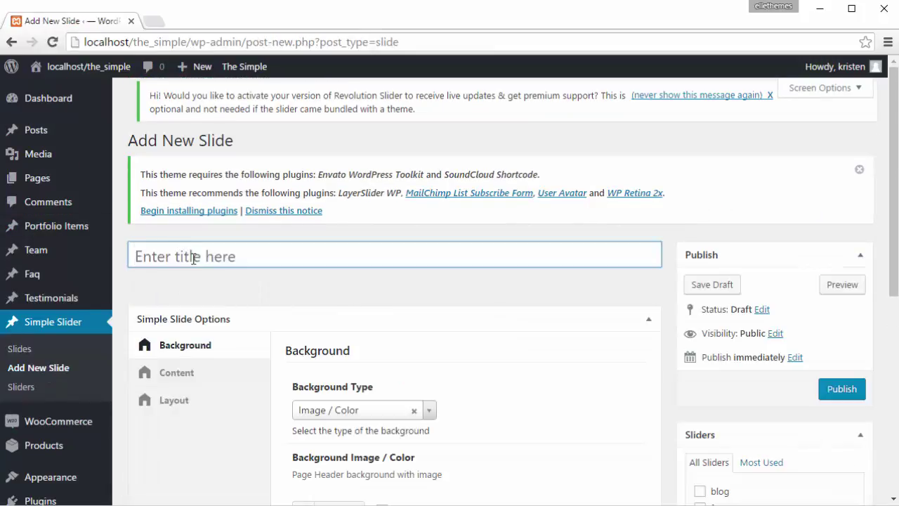
click(193, 259)
text(Slide 1)
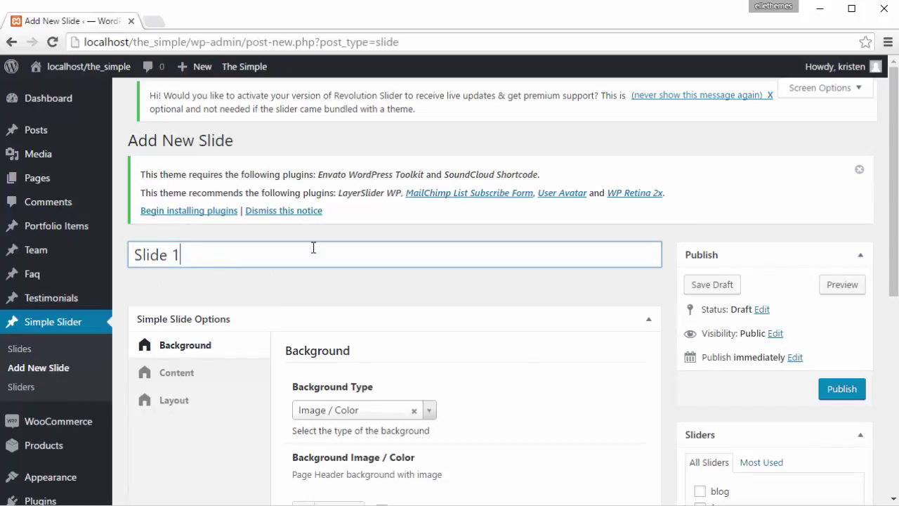
Keep the background type as Image / Color and use pexels-photo-69212-1.jpg from the media library as the slide's background image.
scroll(314, 247, down, 3)
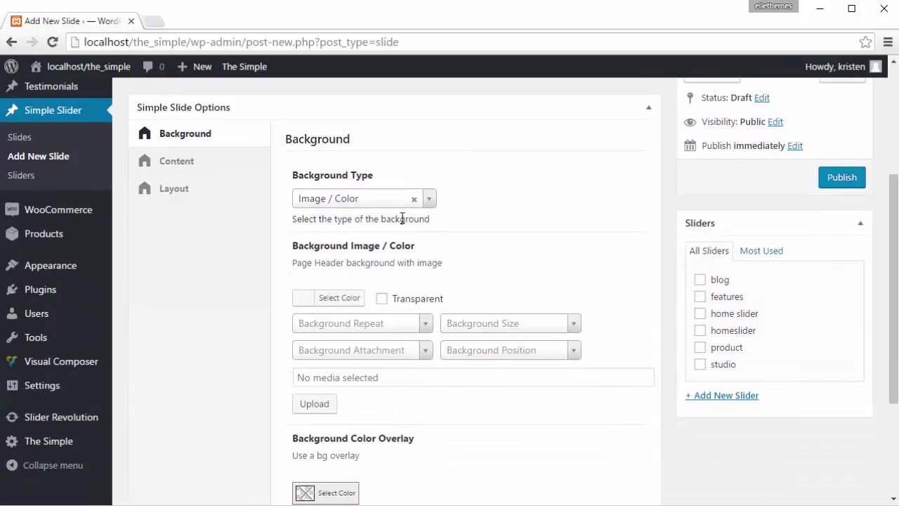
click(429, 204)
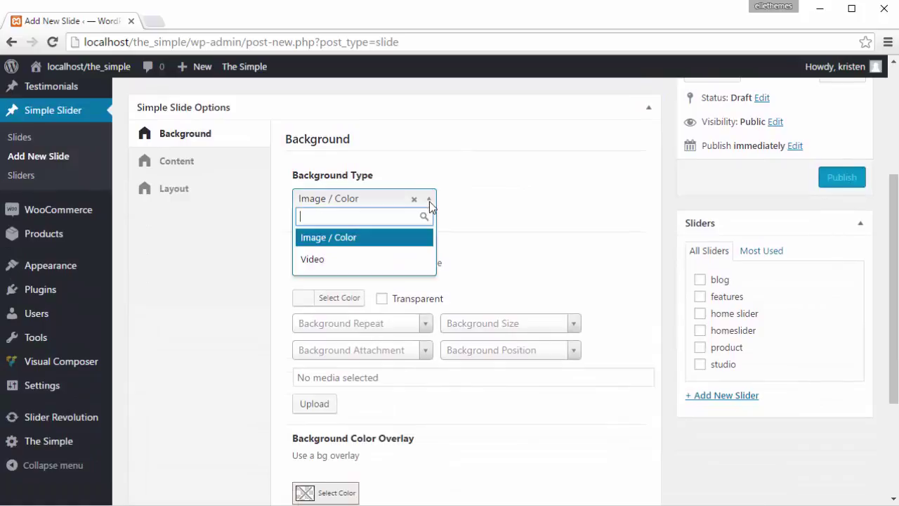
click(380, 240)
scroll(380, 241, down, 1)
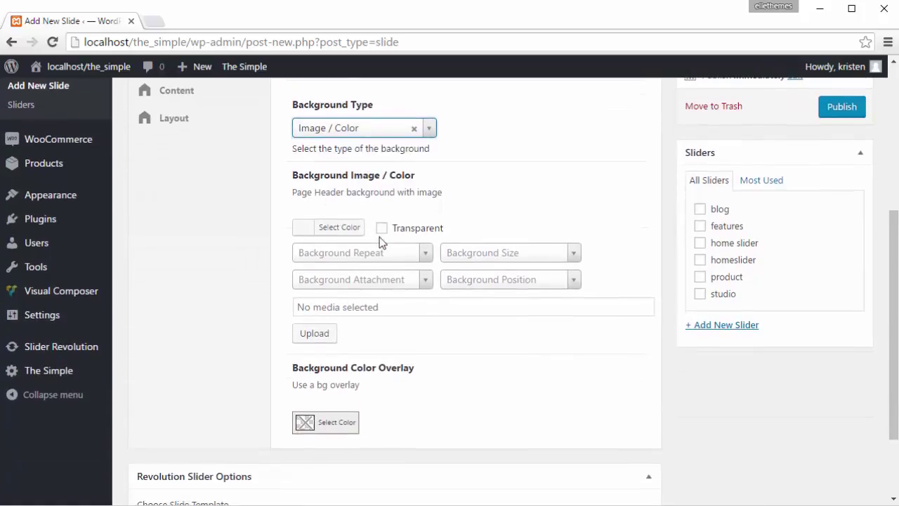
scroll(379, 241, down, 1)
click(322, 262)
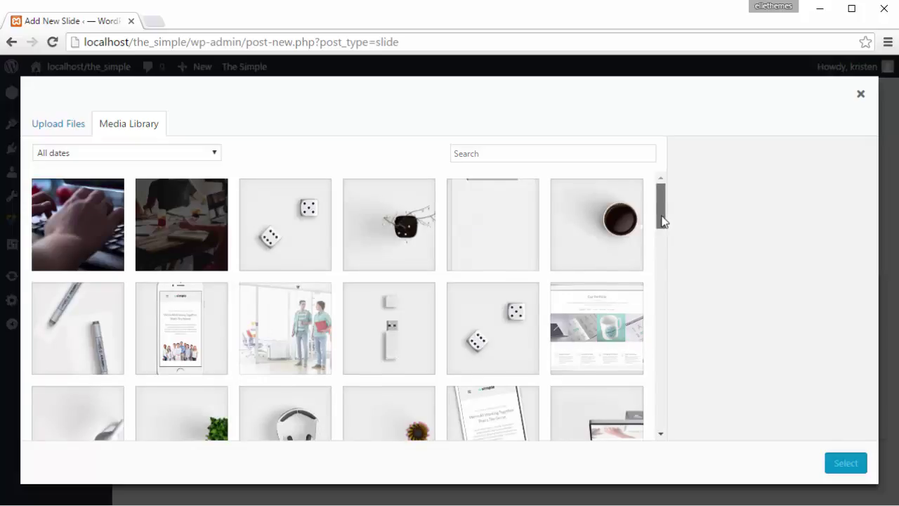
scroll(661, 220, down, 10)
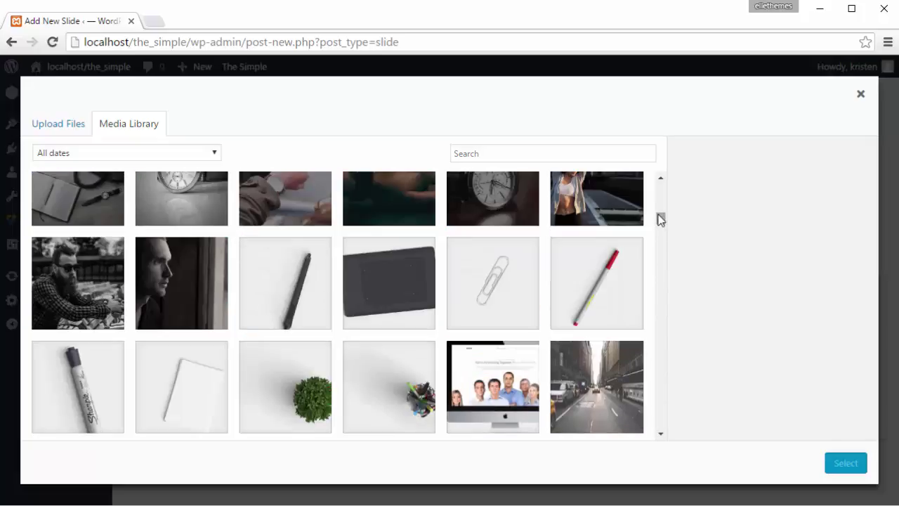
click(97, 295)
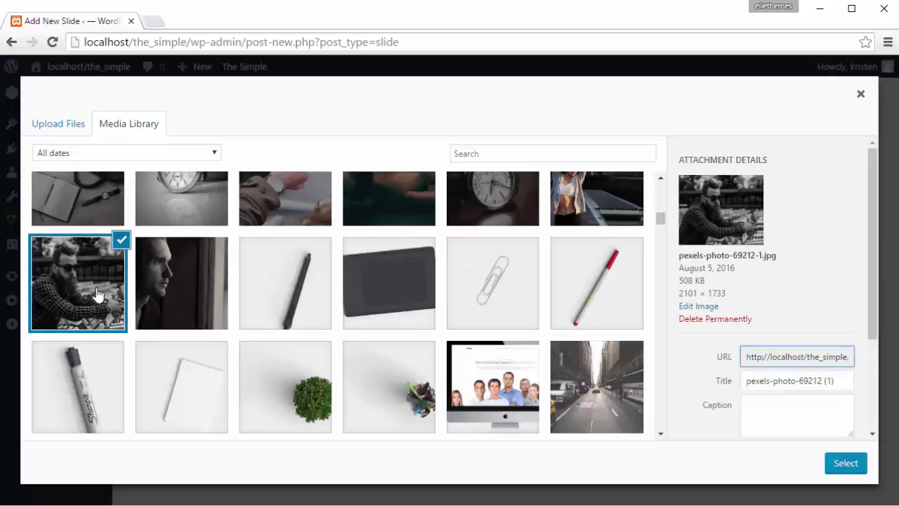
click(850, 465)
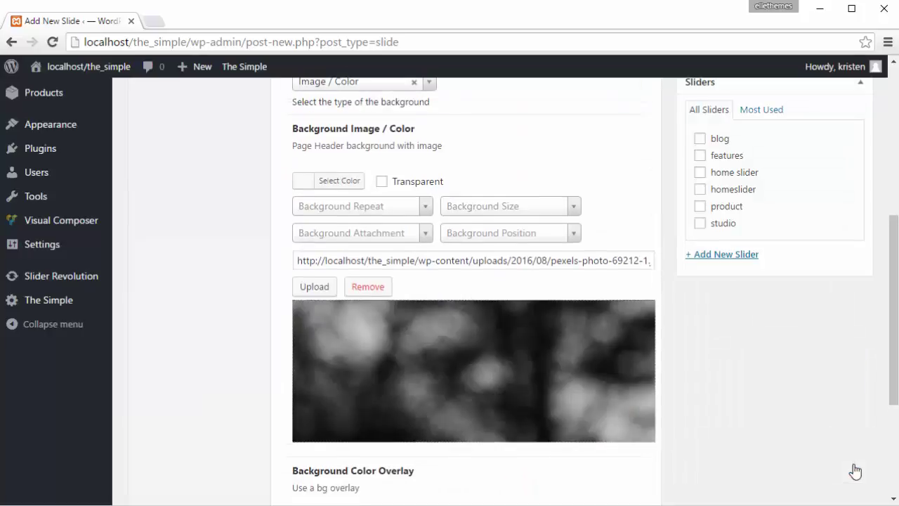
Set the background image's size to Cover and its position to Center Center.
click(568, 208)
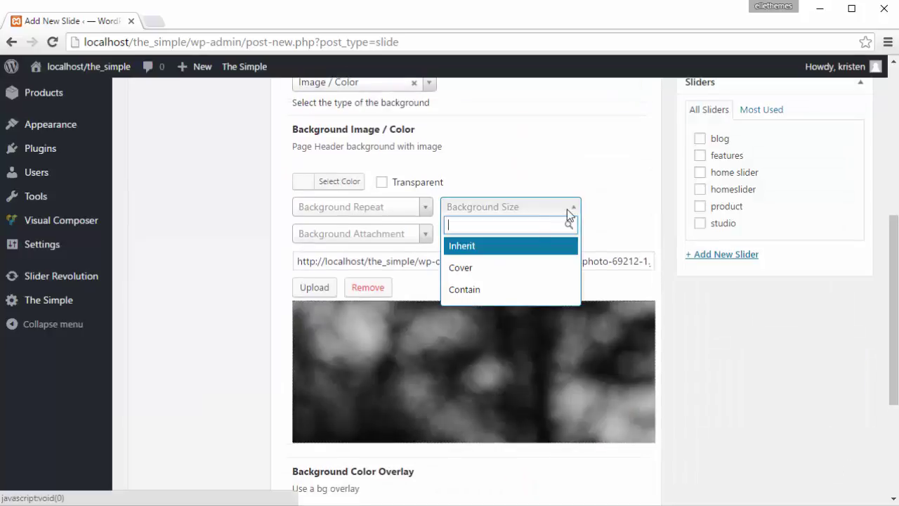
click(531, 267)
click(575, 236)
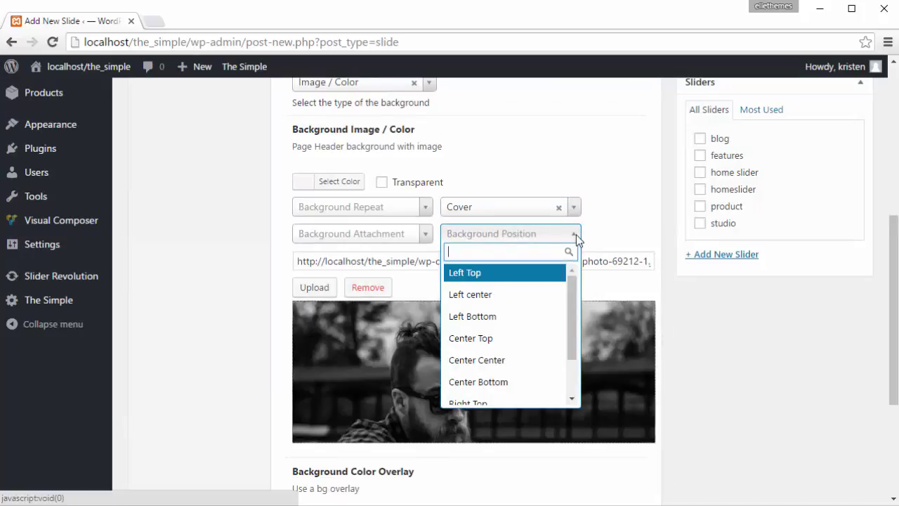
click(521, 362)
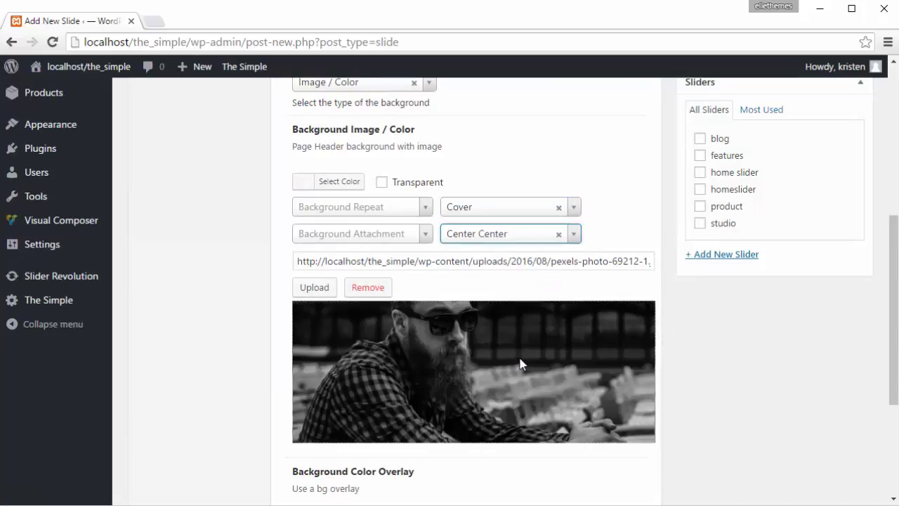
Enter "The Simple Multipurpose Wordpress Theme" as the title in the slide's content options.
scroll(520, 363, down, 2)
scroll(520, 363, up, 3)
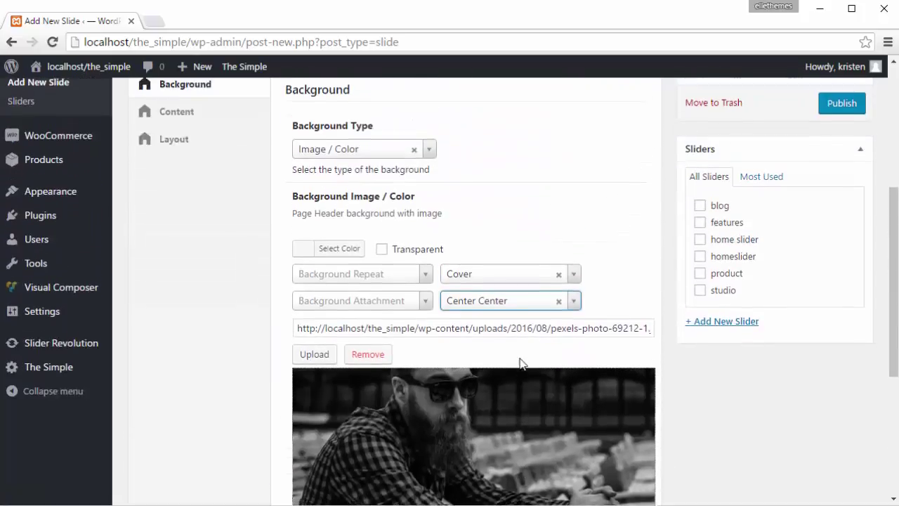
scroll(521, 363, up, 1)
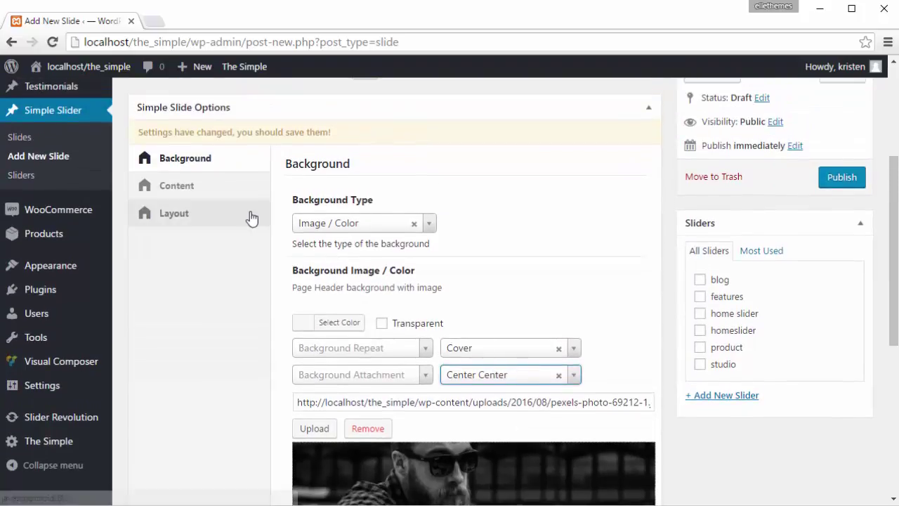
click(197, 188)
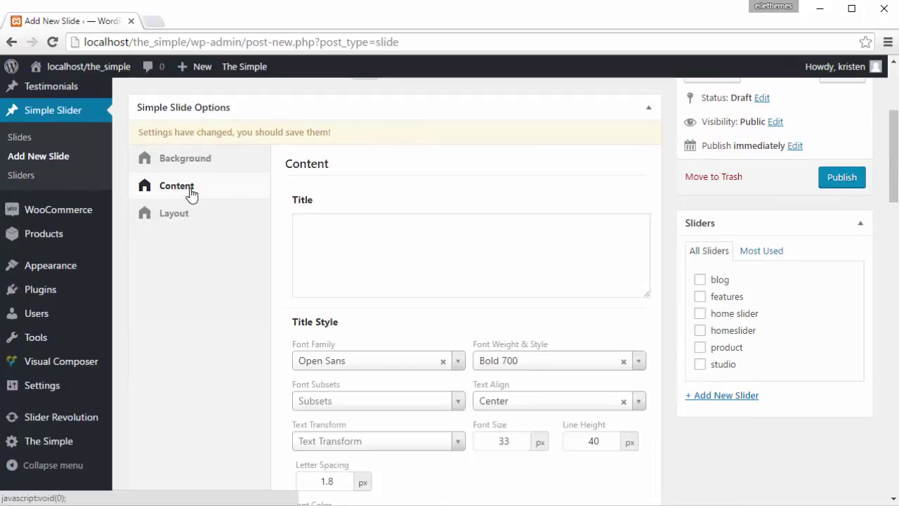
click(419, 225)
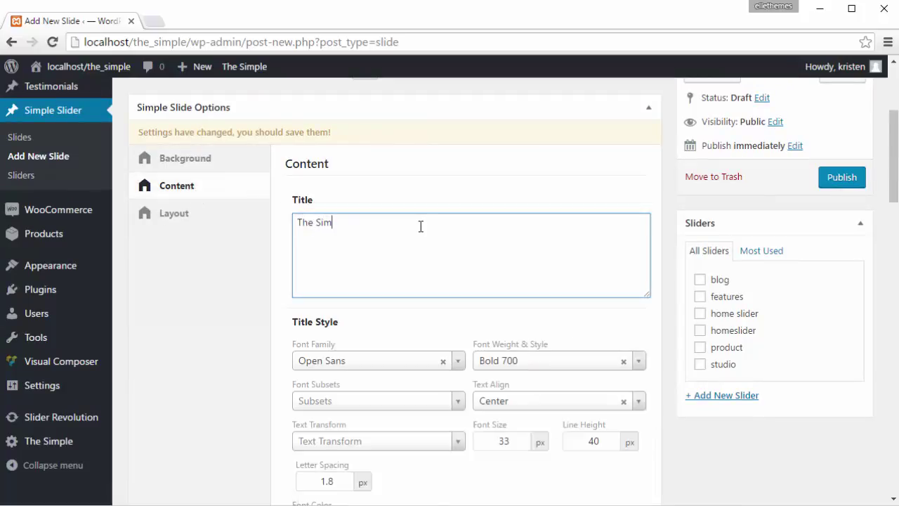
text(The Simple Multipurpose)
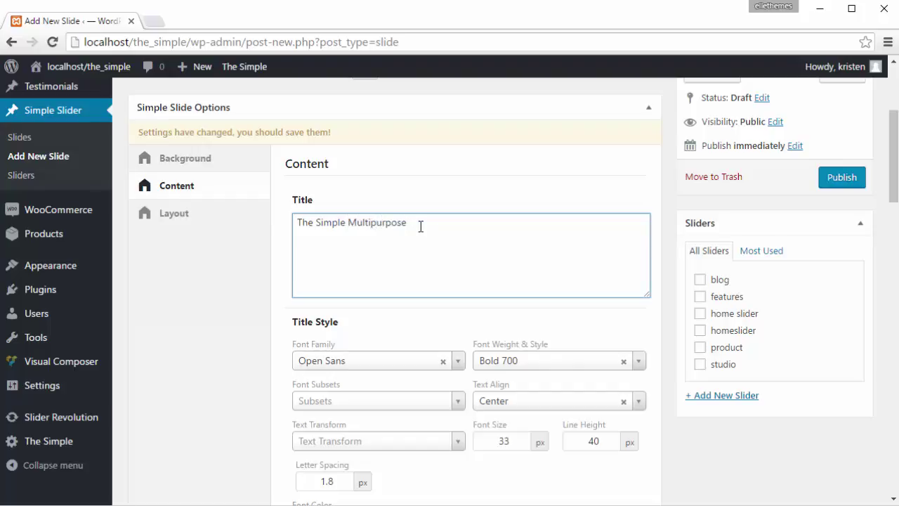
text(Wordpress Theme)
Style the slide title with the Lato font family and the Capitalize text transform.
scroll(485, 274, down, 2)
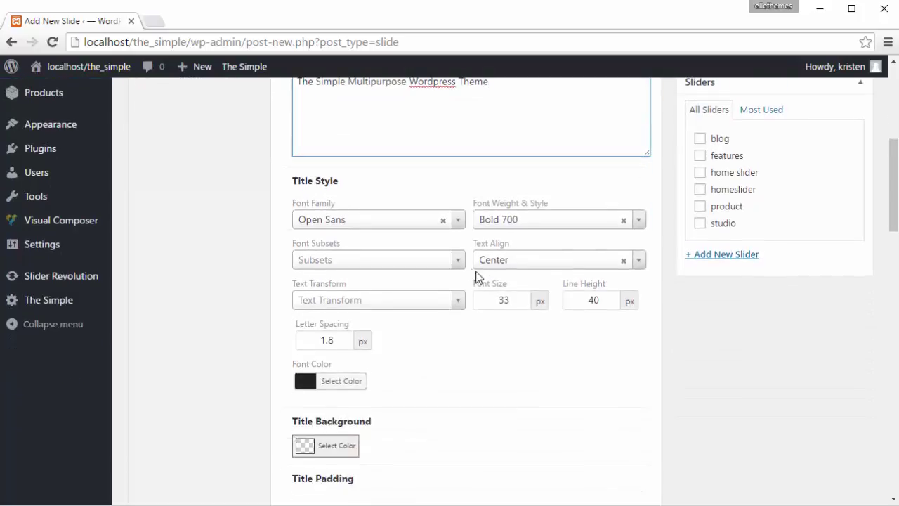
click(459, 220)
text(lat)
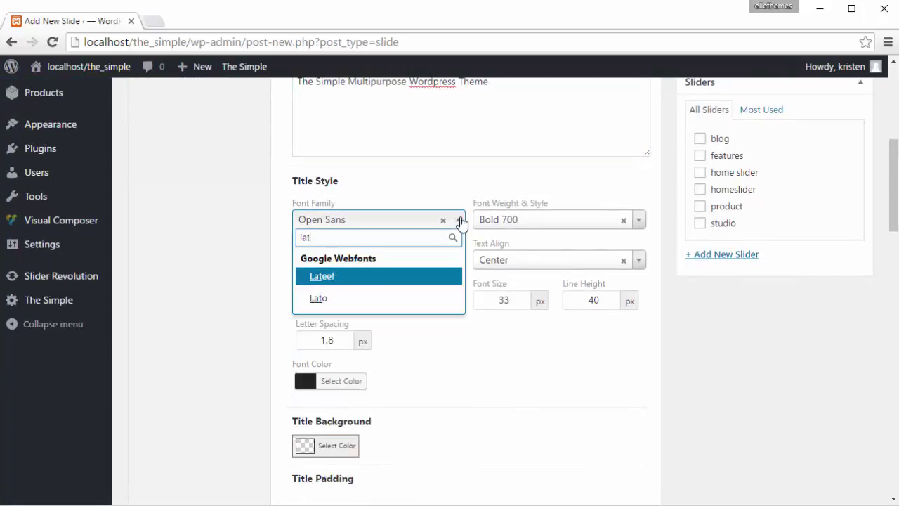
click(319, 300)
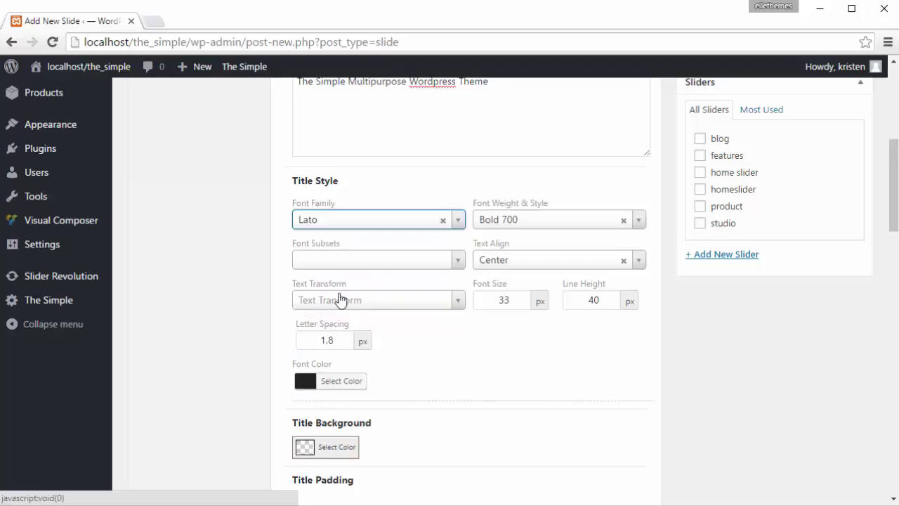
click(457, 304)
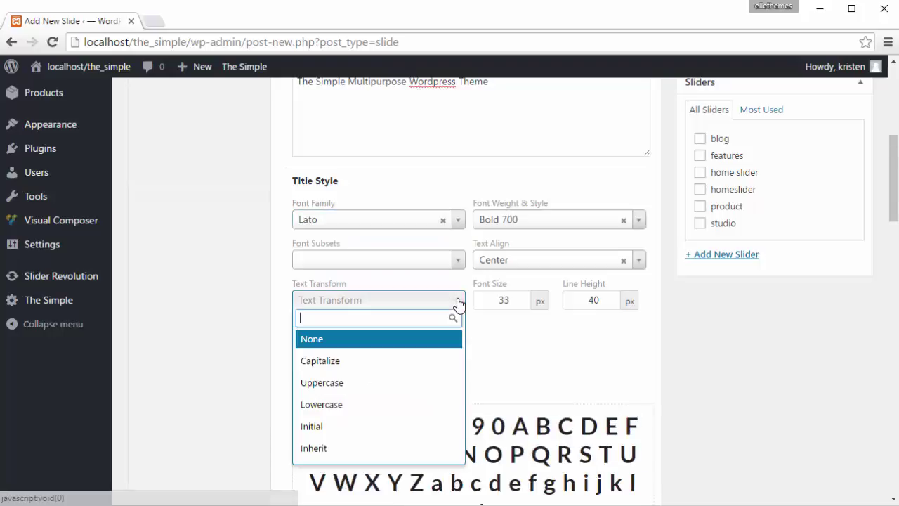
click(388, 364)
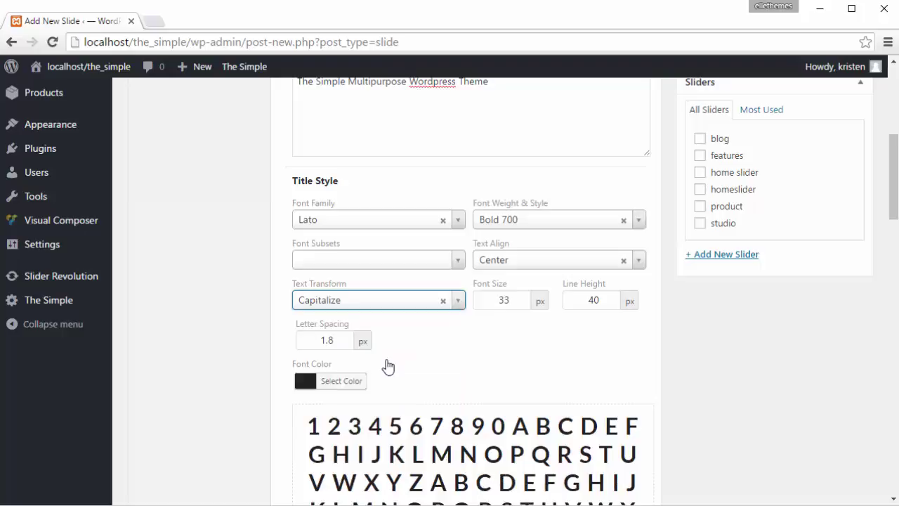
Set the title animation of the slide to fadeInUp.
scroll(387, 365, down, 4)
scroll(386, 359, down, 1)
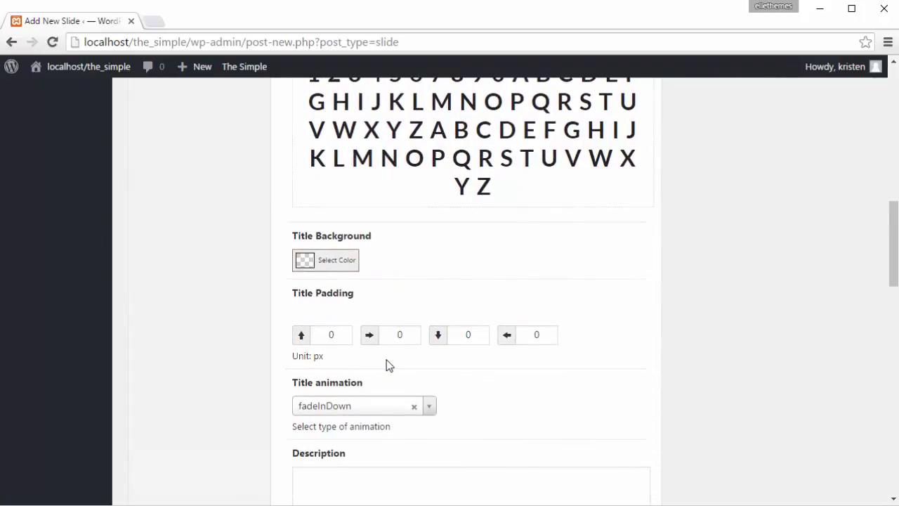
scroll(387, 363, down, 2)
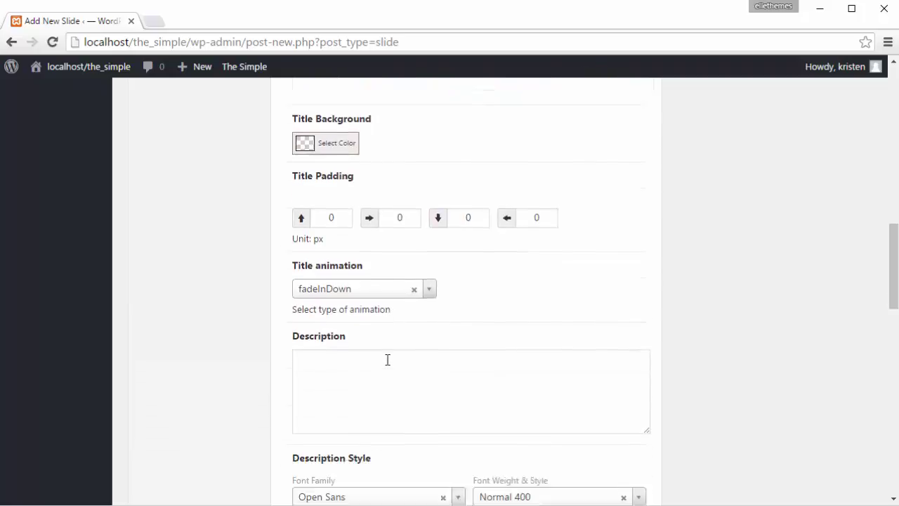
click(428, 266)
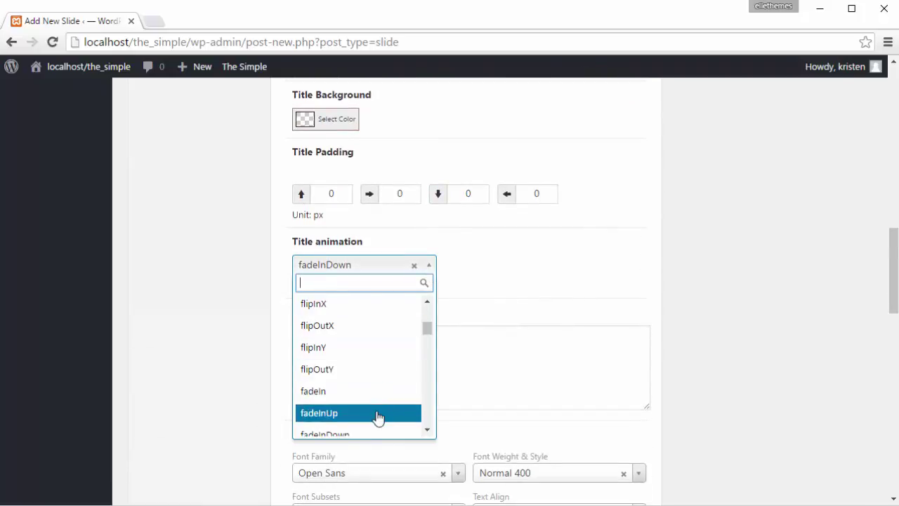
click(375, 415)
Enter "This is our first slide" as the slide's description.
click(365, 344)
text(T)
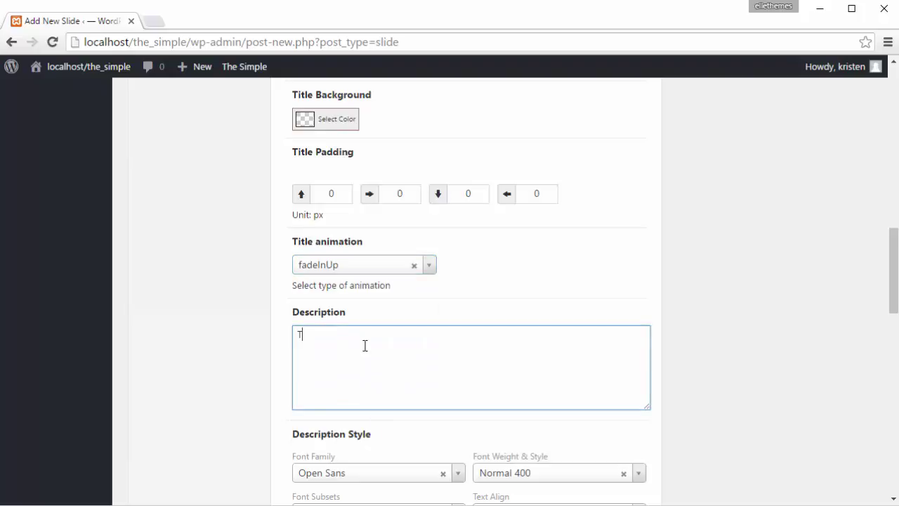
text(his is our first slide)
Set the font family of the slide's description to Lato.
scroll(364, 345, down, 2)
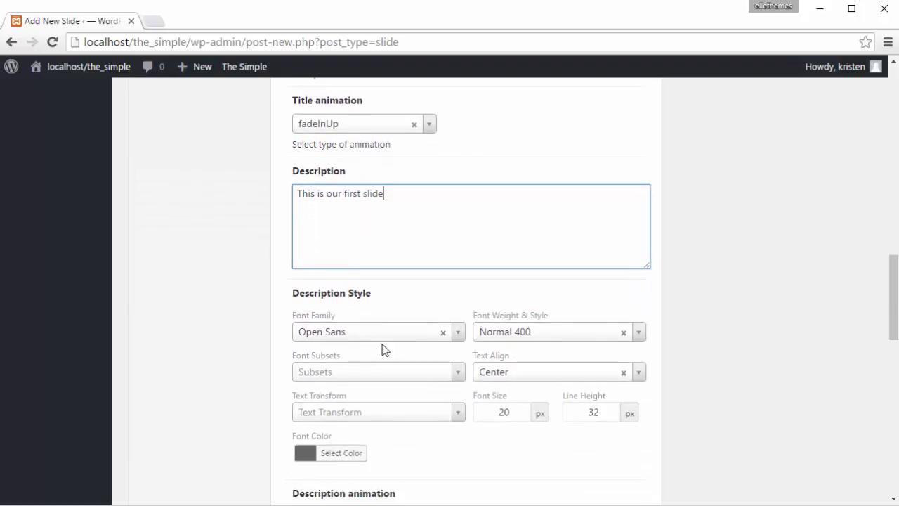
click(459, 334)
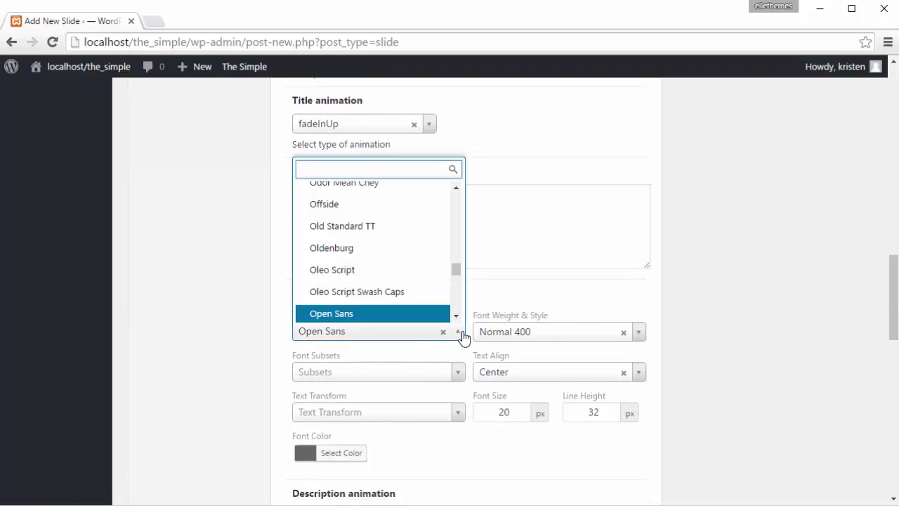
text(la)
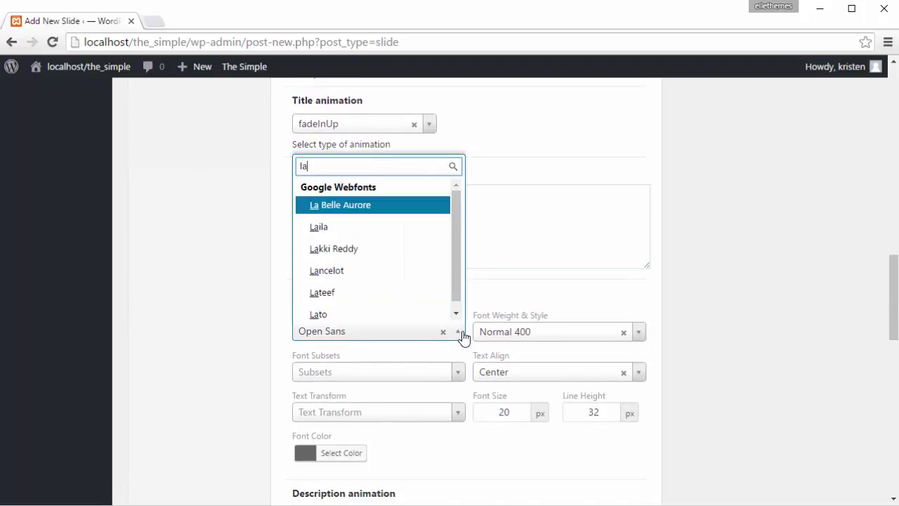
click(323, 311)
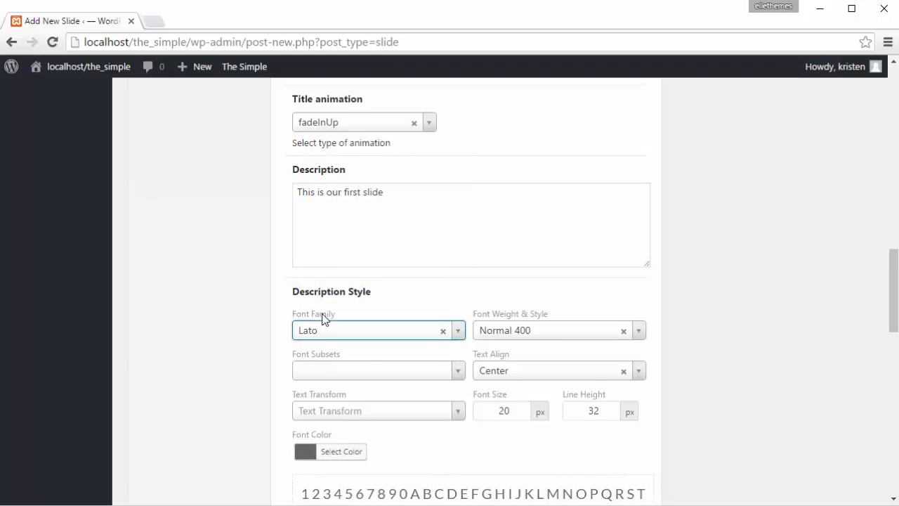
scroll(324, 318, down, 2)
scroll(324, 319, up, 1)
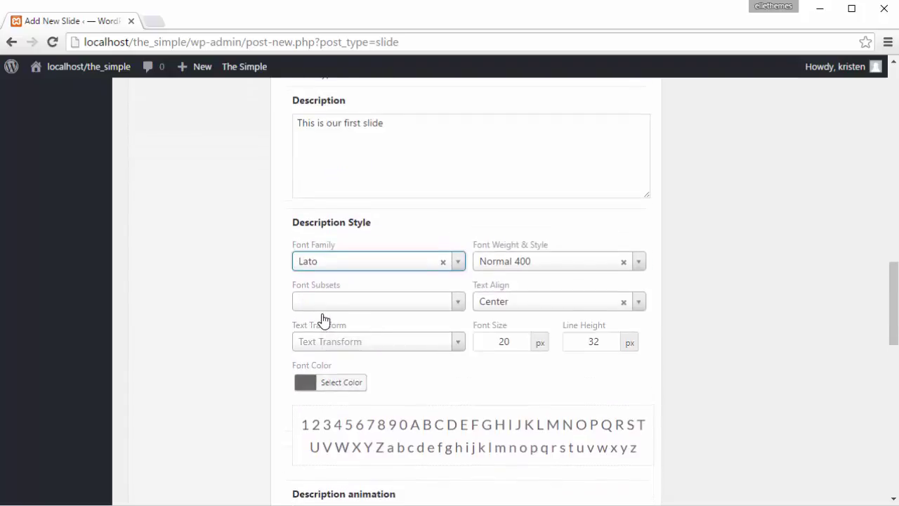
scroll(322, 316, down, 2)
scroll(323, 316, up, 3)
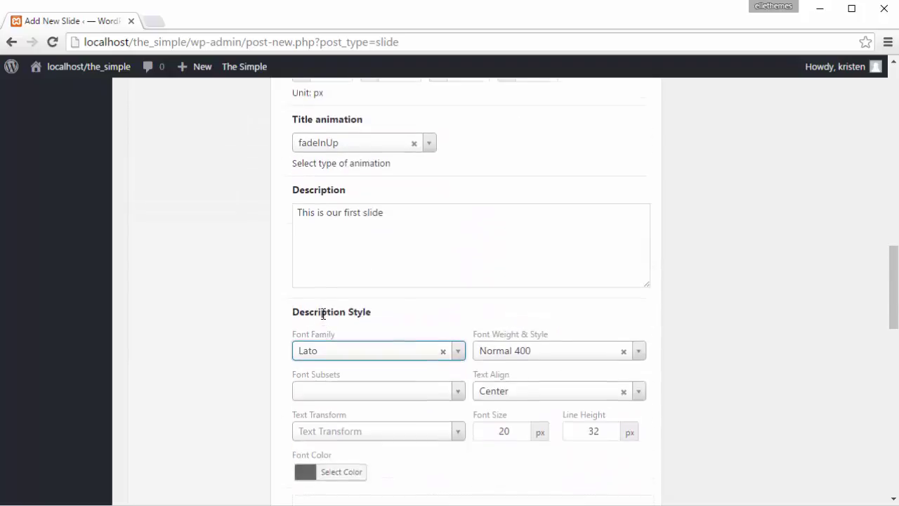
Set the font color of the slide's title to #fff.
scroll(323, 315, up, 12)
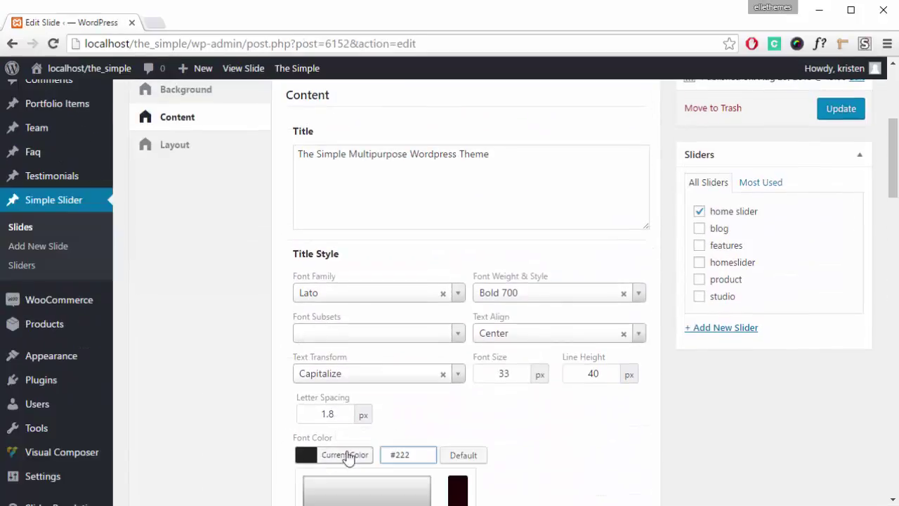
key(BackSpace)
text(fff)
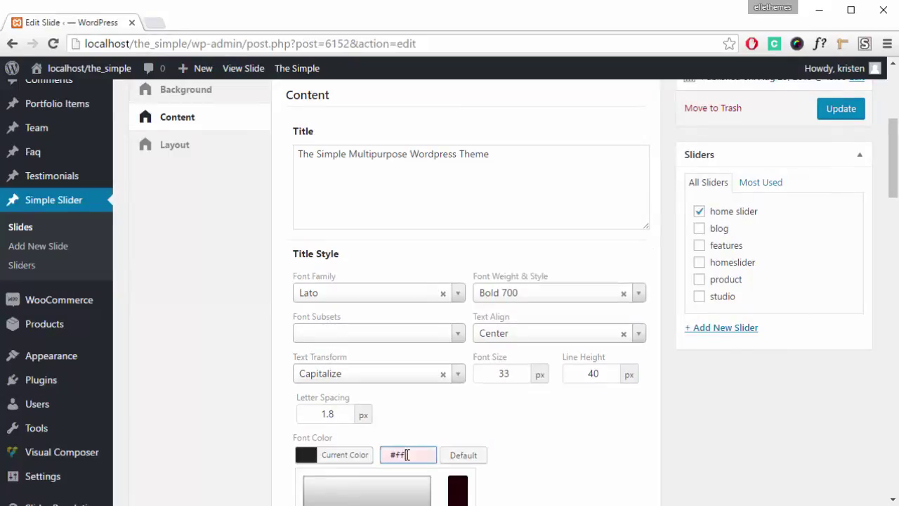
click(557, 453)
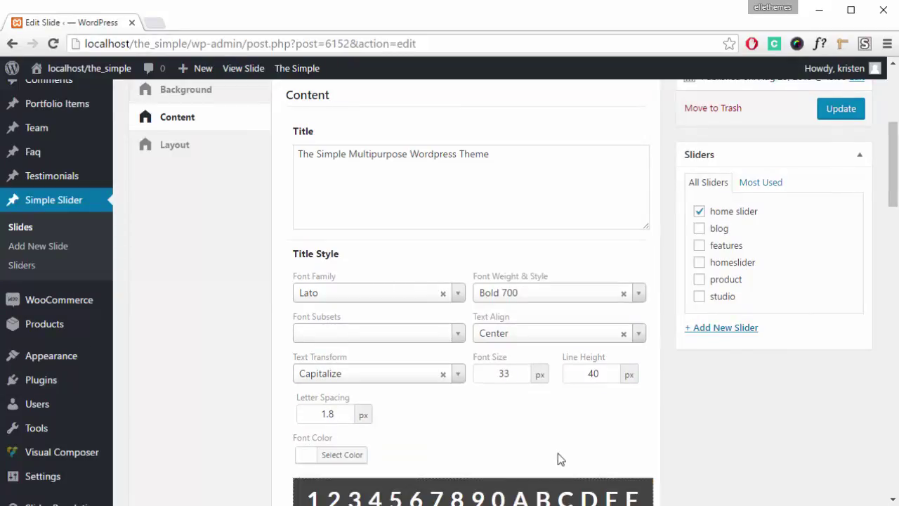
Set the font color of the slide's description to #ffffff.
scroll(557, 453, down, 6)
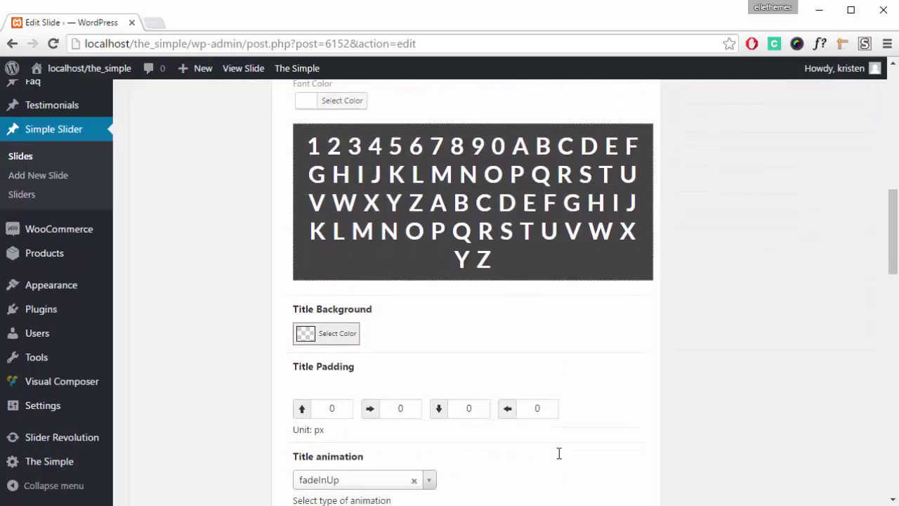
scroll(558, 453, down, 5)
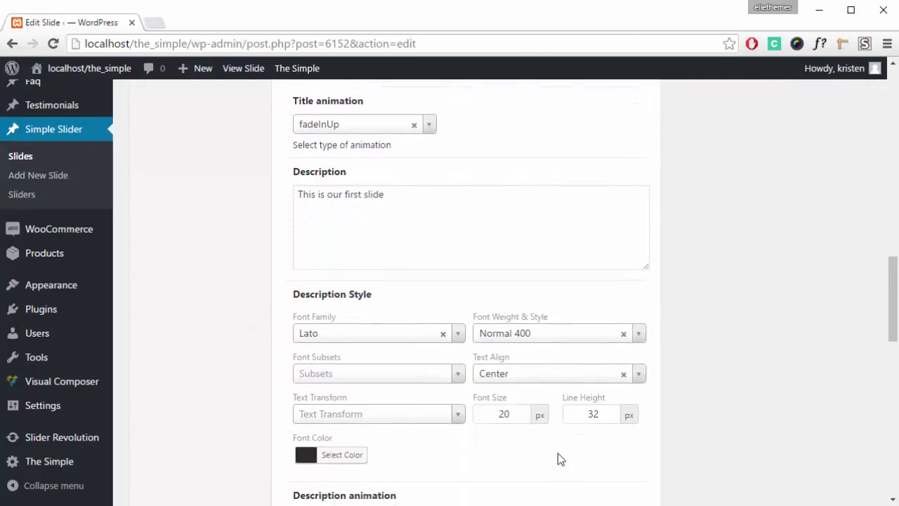
scroll(558, 460, down, 2)
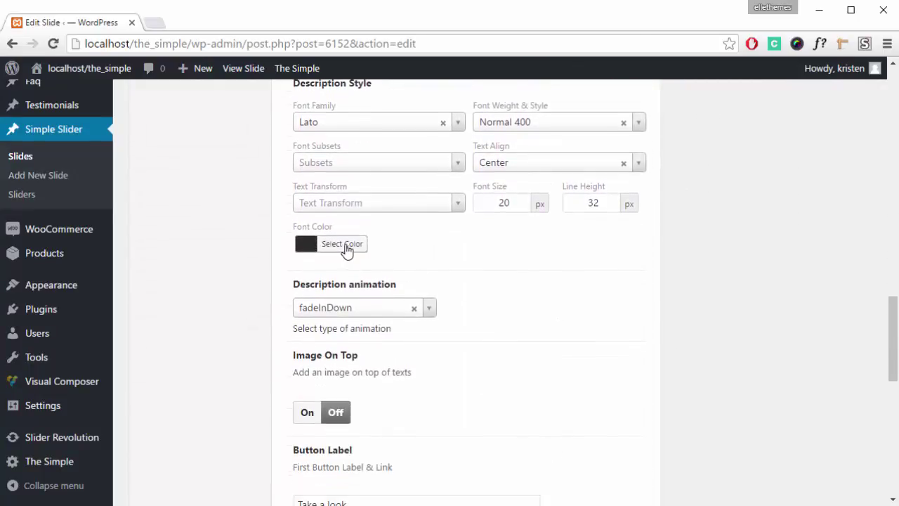
click(343, 243)
click(417, 248)
key(BackSpace)
key(BackSpace)
key(BackSpace)
key(BackSpace)
key(BackSpace)
key(BackSpace)
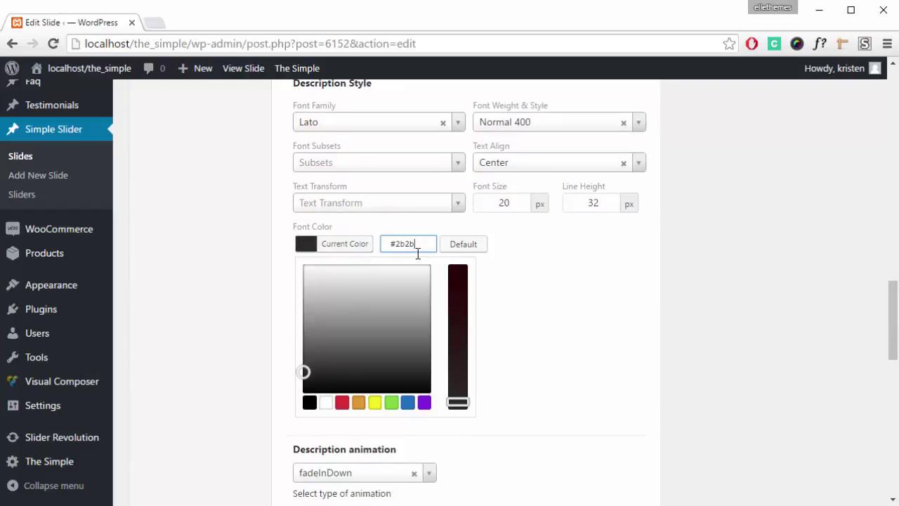
text(ffffff)
click(543, 268)
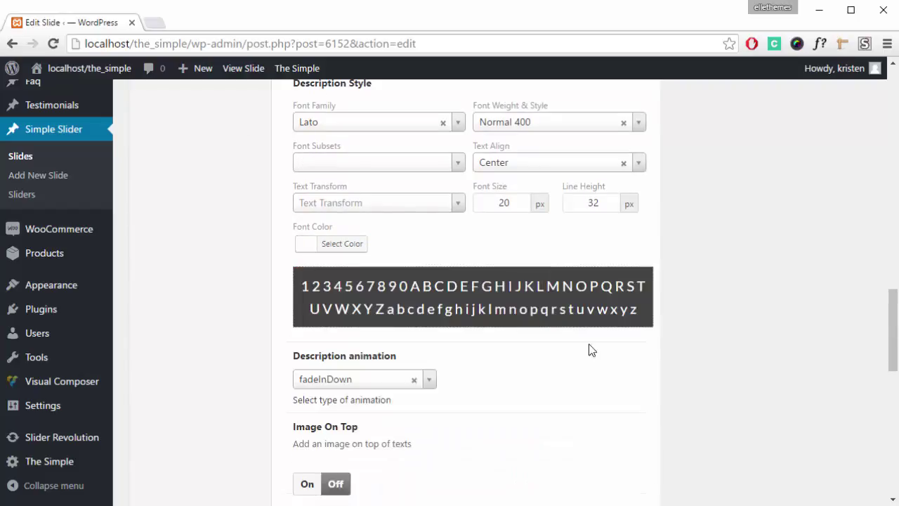
Label the slide's first button "Take a look" and set its link to "#".
scroll(627, 365, down, 5)
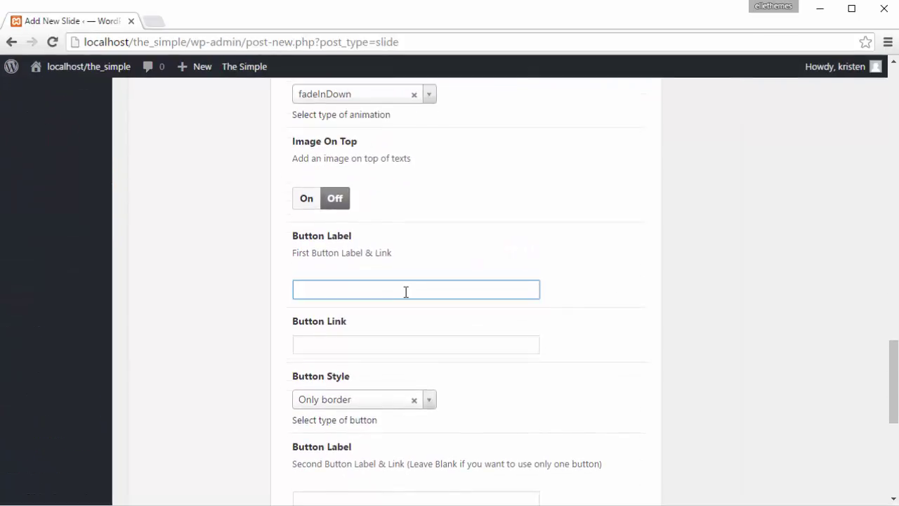
text(Take a look)
click(432, 343)
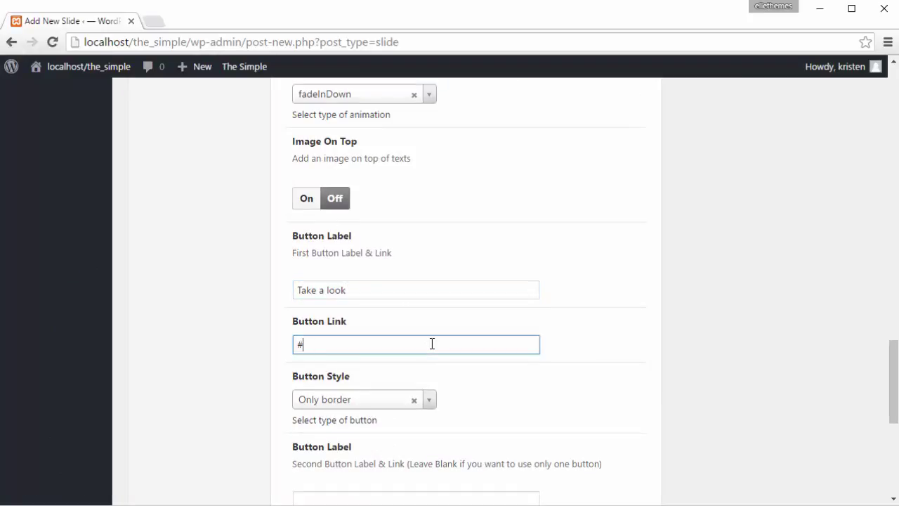
scroll(431, 344, down, 2)
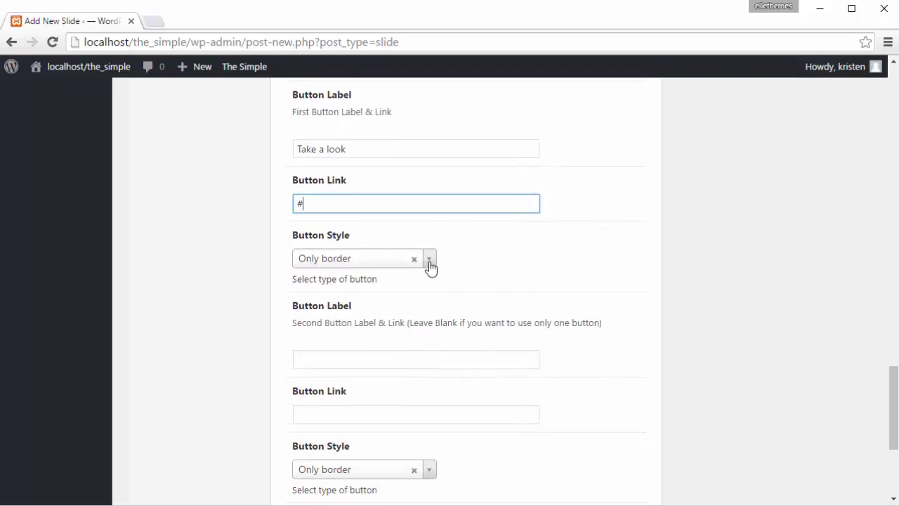
click(429, 259)
click(430, 260)
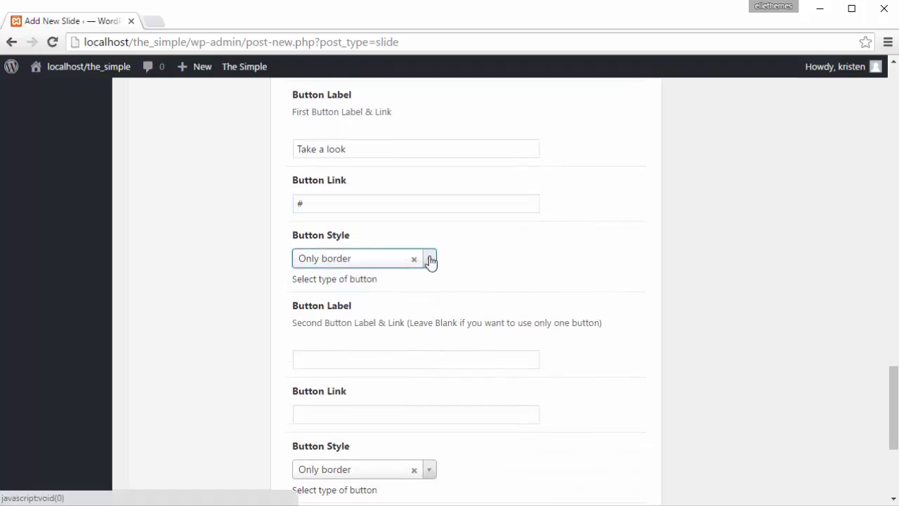
Set the content width to 800px in the slide's layout options.
scroll(431, 260, down, 3)
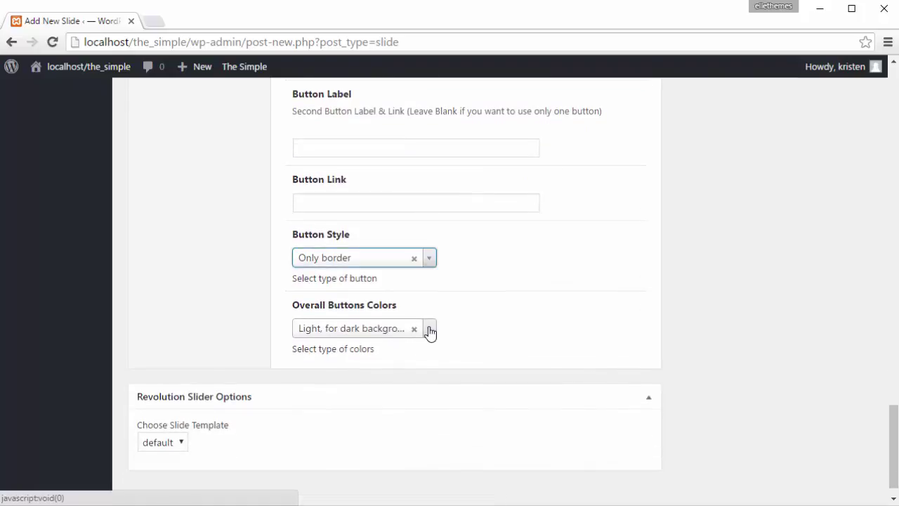
scroll(427, 331, up, 8)
scroll(429, 333, up, 15)
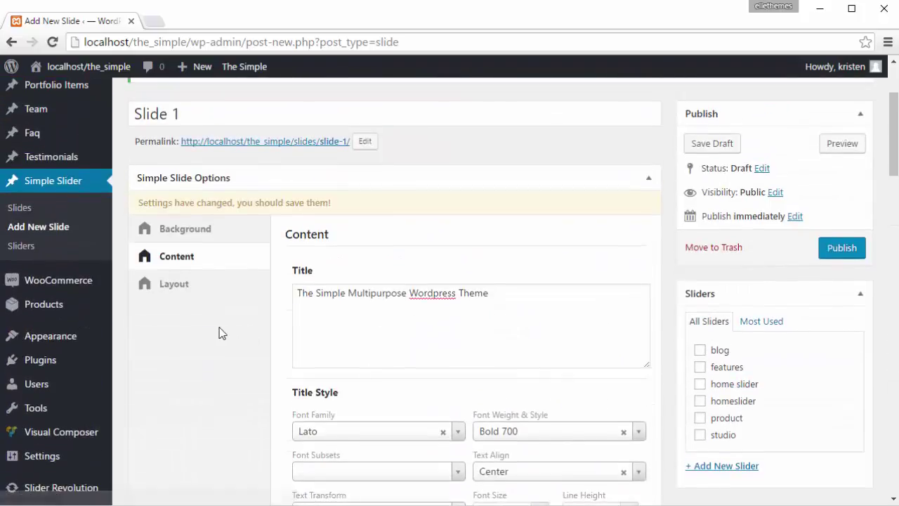
click(220, 285)
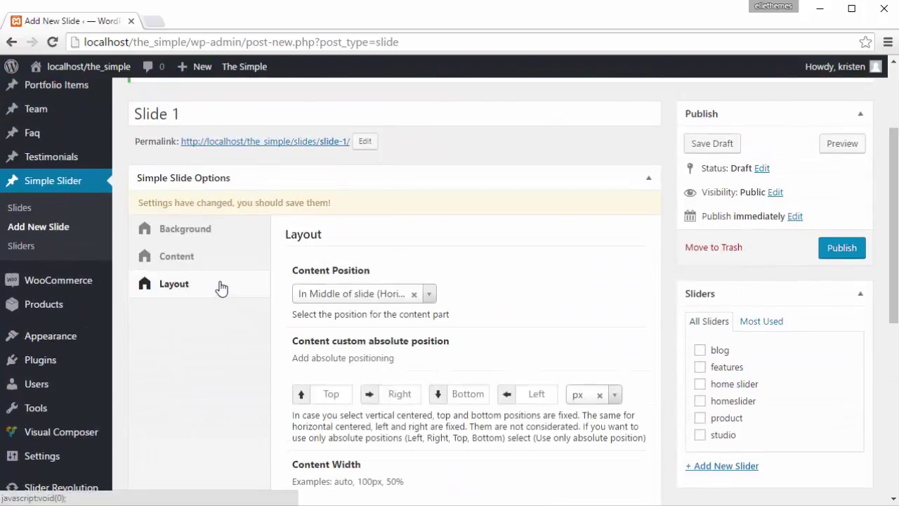
scroll(367, 290, down, 1)
scroll(421, 260, down, 1)
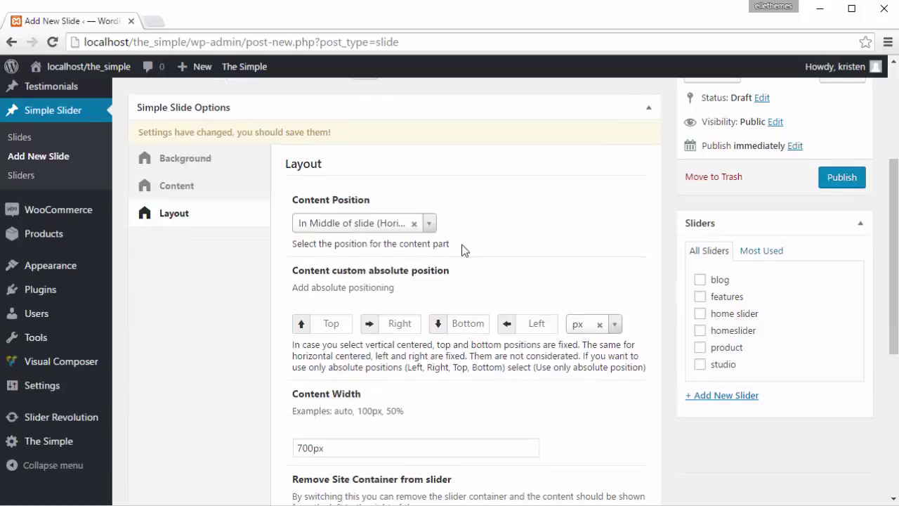
scroll(464, 248, down, 2)
scroll(463, 244, down, 1)
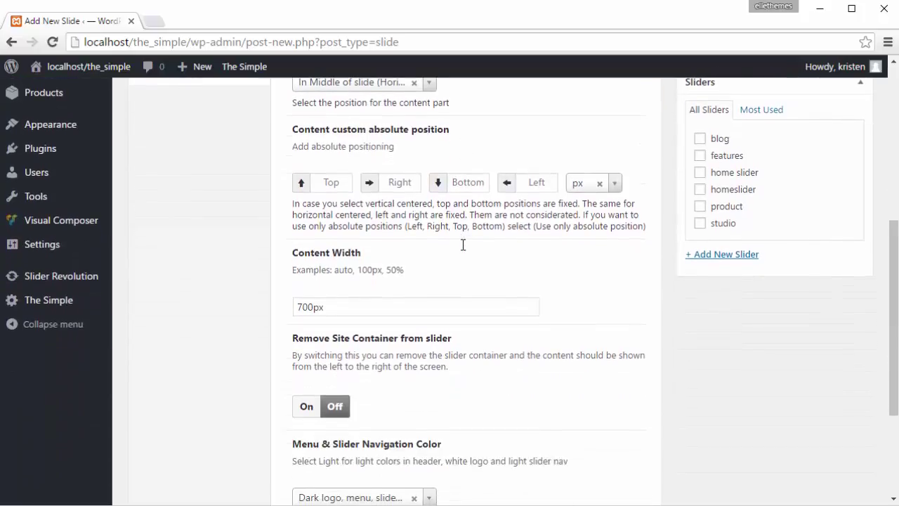
scroll(464, 248, down, 1)
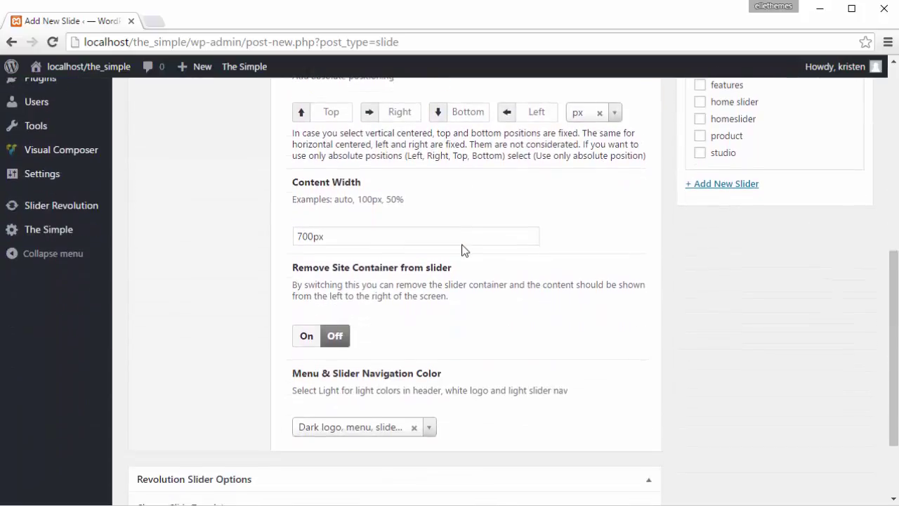
click(304, 236)
key(BackSpace)
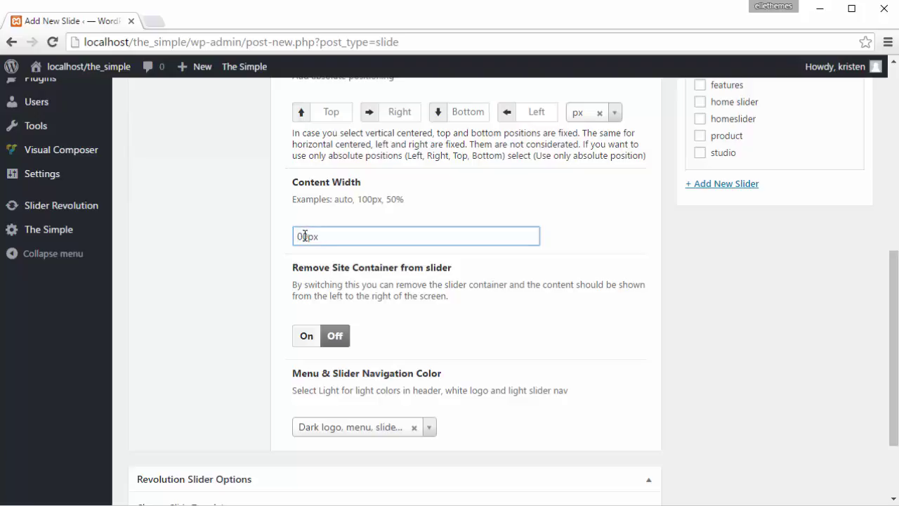
text(8)
Set the menu and slider navigation color to "Light logo, menu, slider navigations".
scroll(392, 279, down, 3)
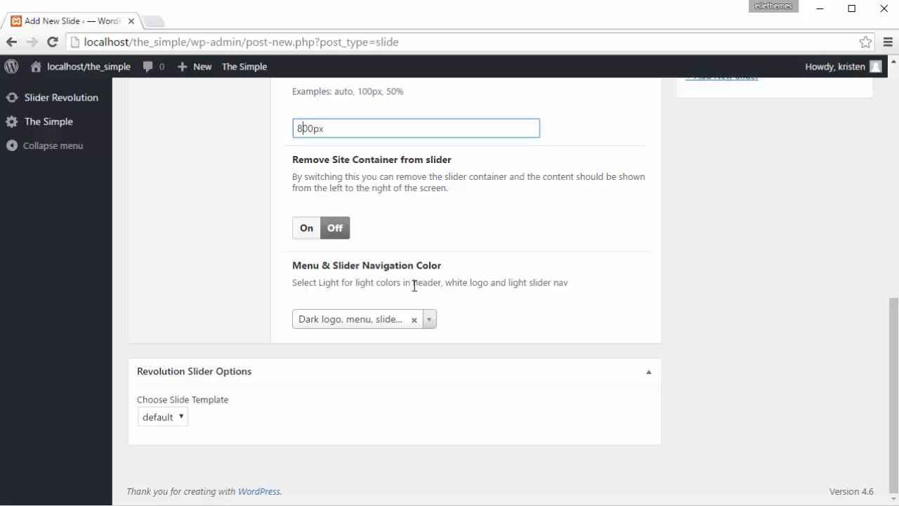
click(427, 318)
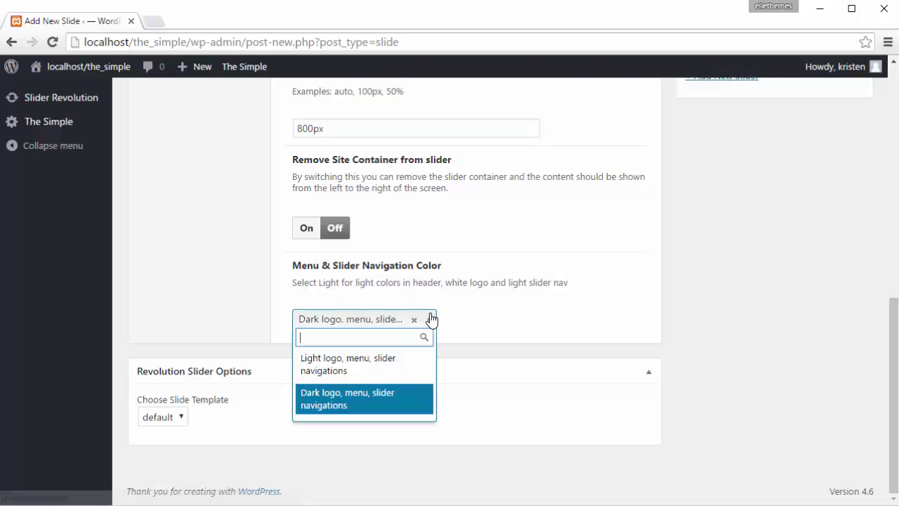
click(376, 365)
Assign Slide 1 to the home slider and publish it.
scroll(376, 361, up, 4)
scroll(383, 357, up, 2)
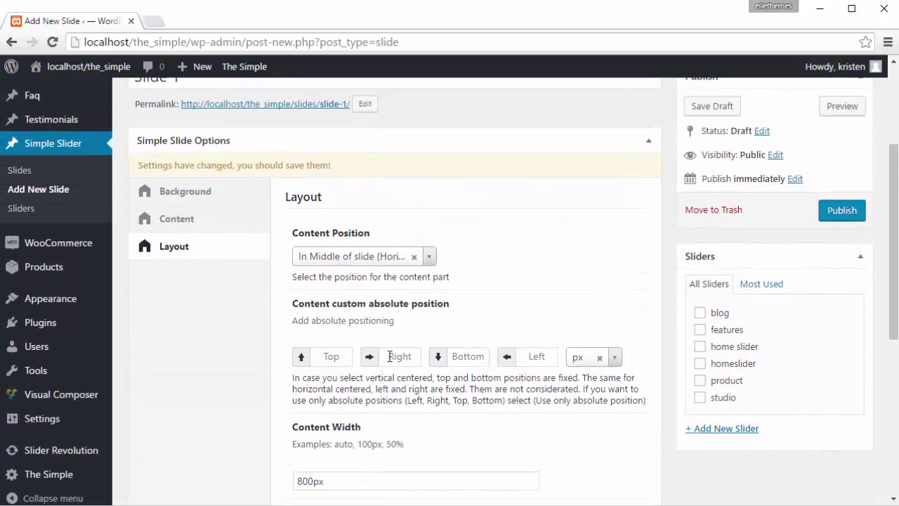
click(700, 347)
scroll(700, 350, up, 3)
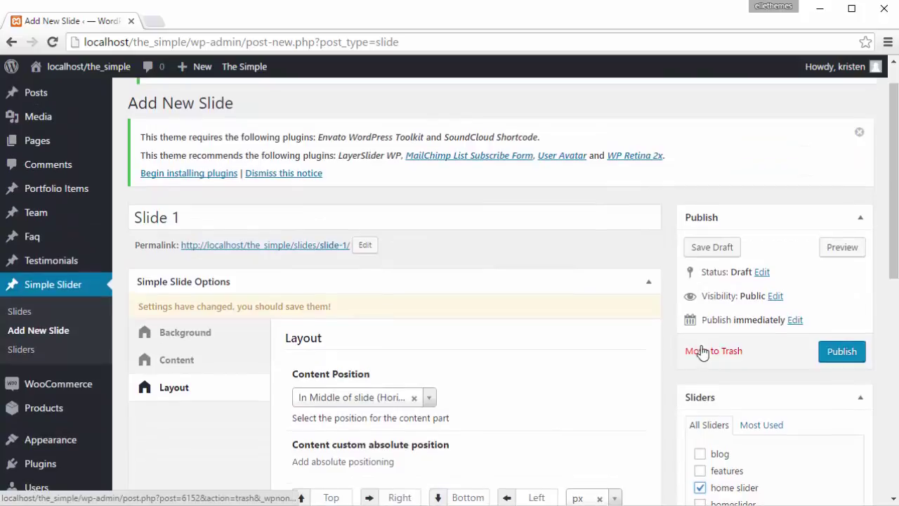
click(853, 353)
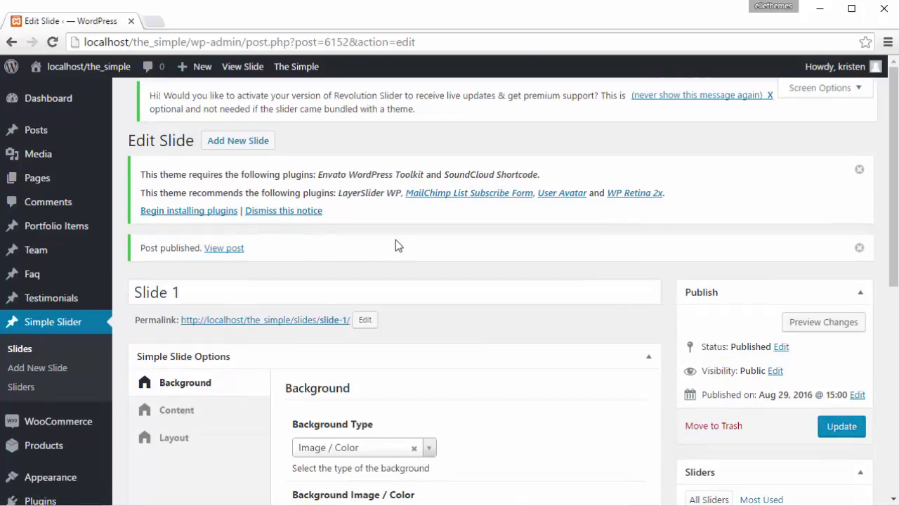
Start another new slide and title it "Slide 2".
click(54, 374)
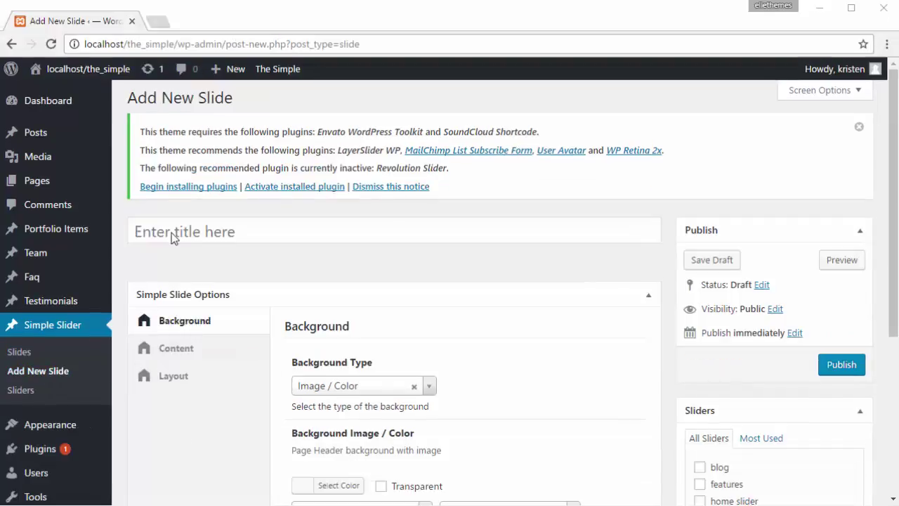
click(171, 233)
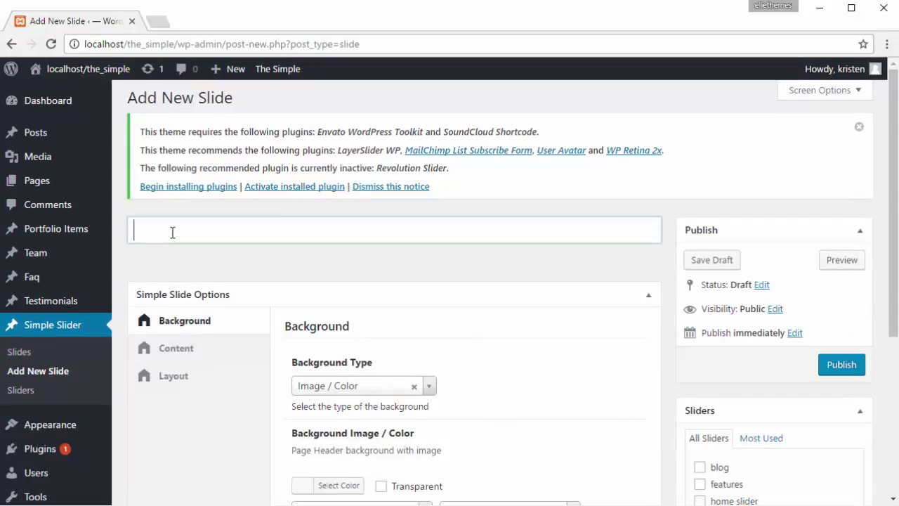
text(Sli)
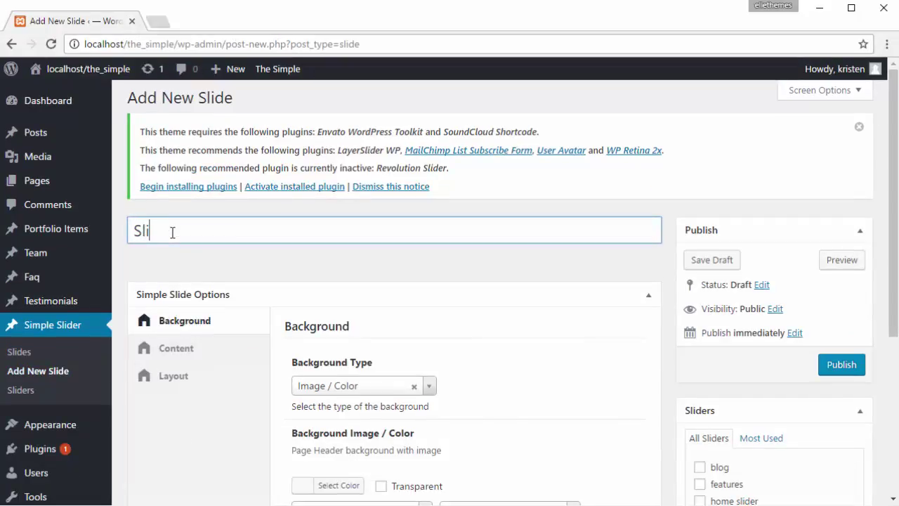
text(de 2)
scroll(304, 264, down, 4)
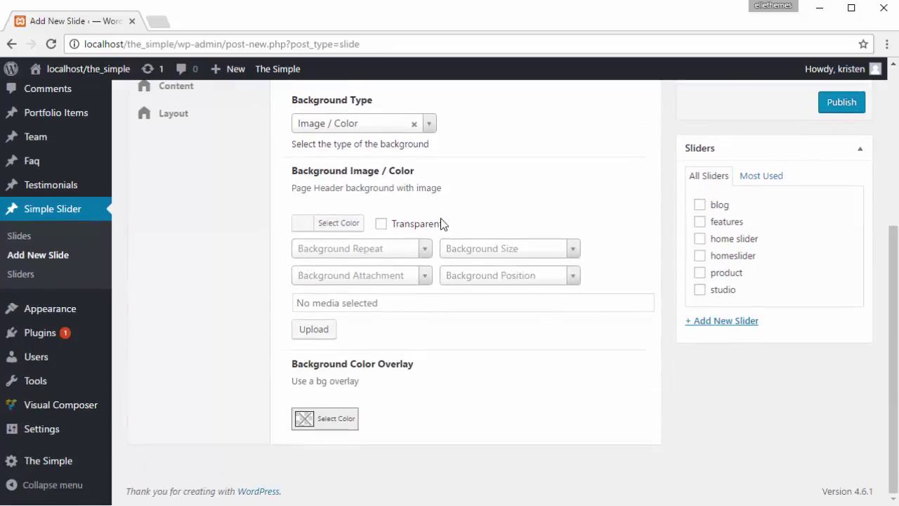
click(314, 328)
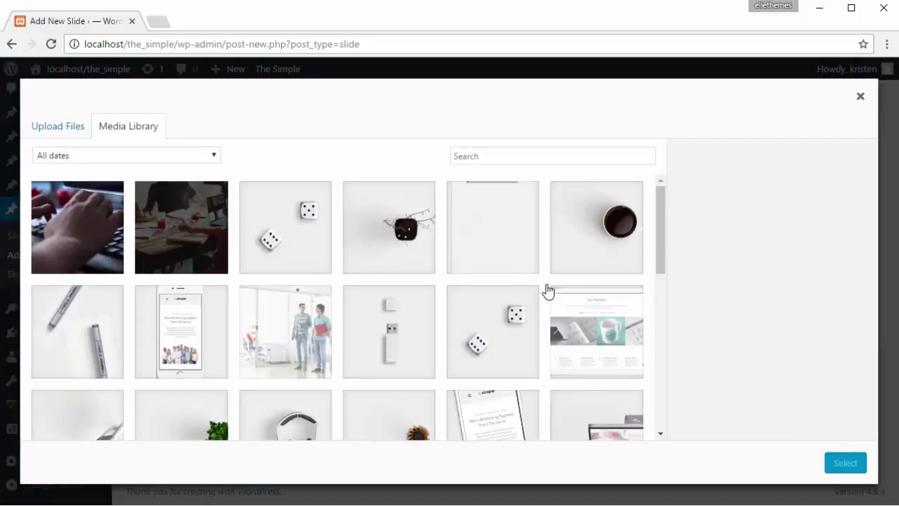
scroll(553, 303, down, 15)
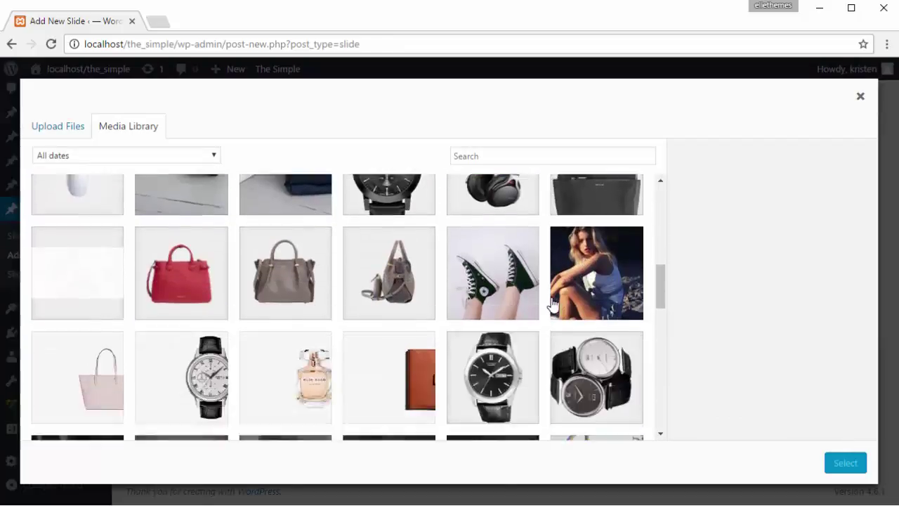
click(392, 382)
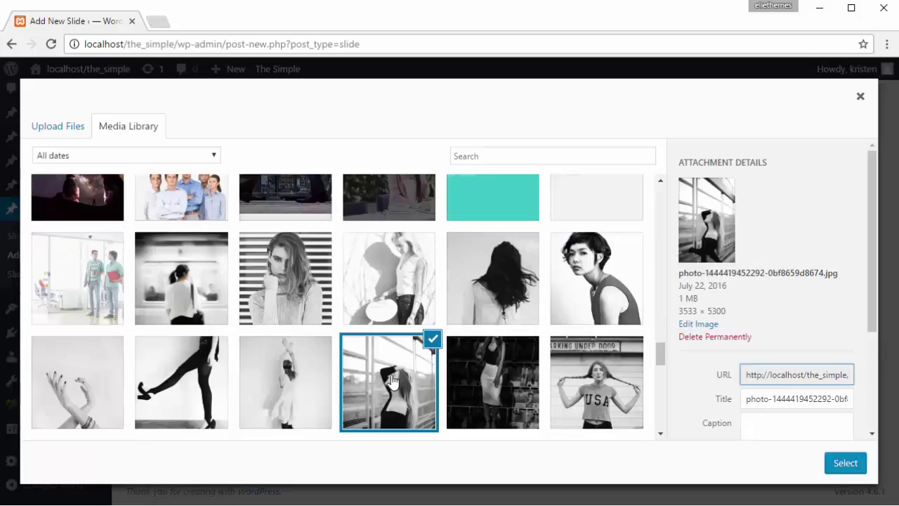
click(843, 463)
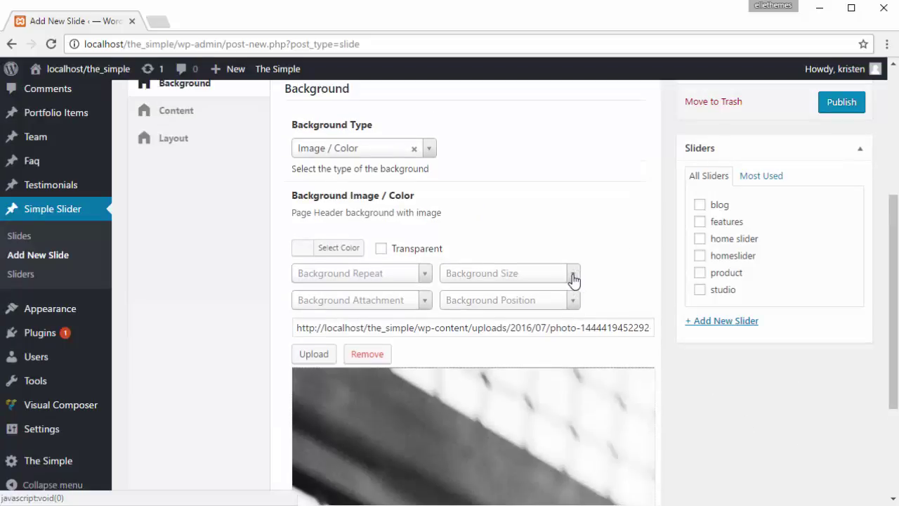
Set the background image's size to Cover and its position to Center Center.
click(542, 280)
click(509, 334)
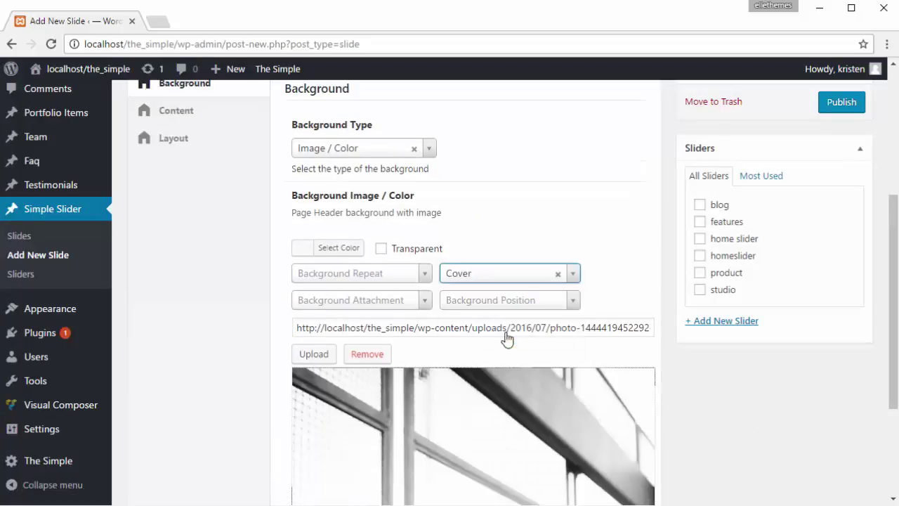
click(560, 310)
click(498, 430)
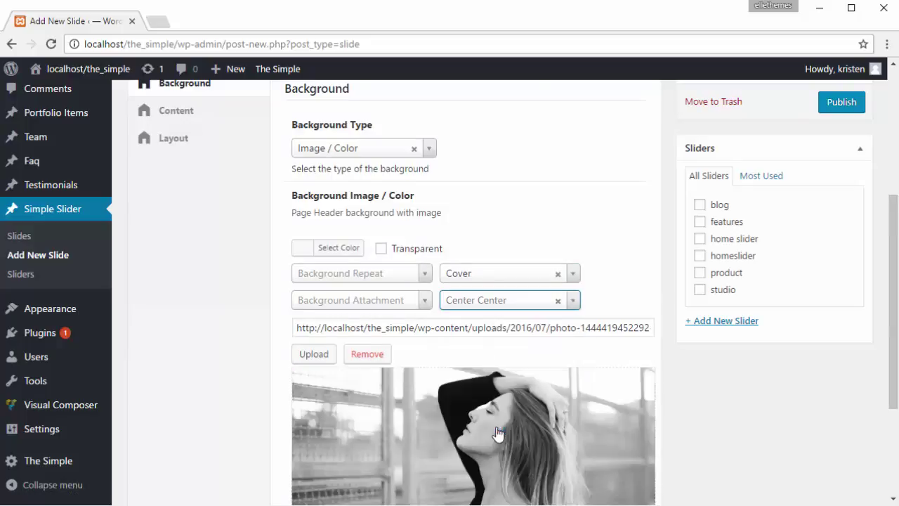
Apply a semi-transparent black background color overlay of rgba(0, 0, 0, 0.44).
scroll(457, 297, down, 3)
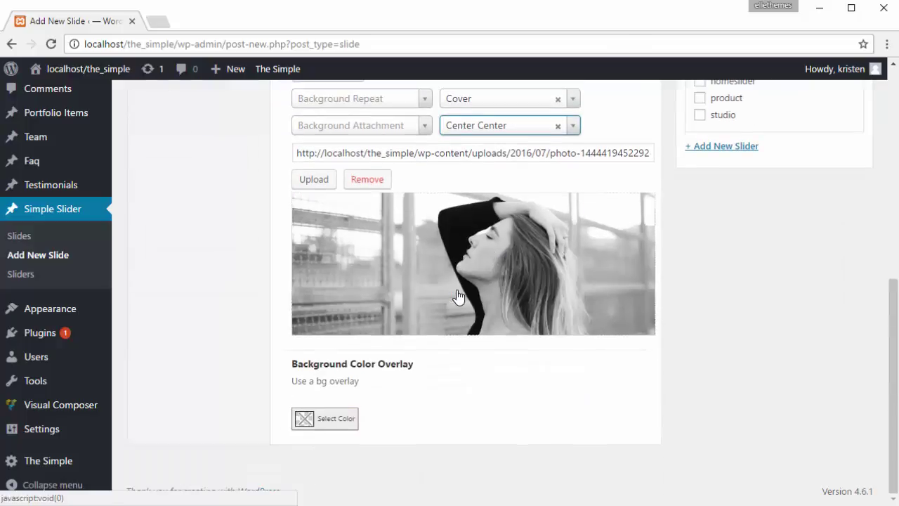
click(323, 419)
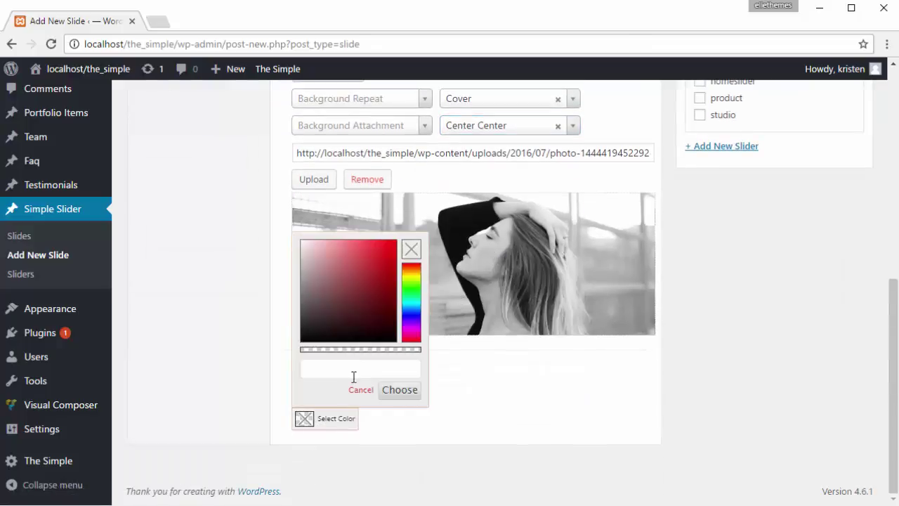
drag(330, 355, 351, 350)
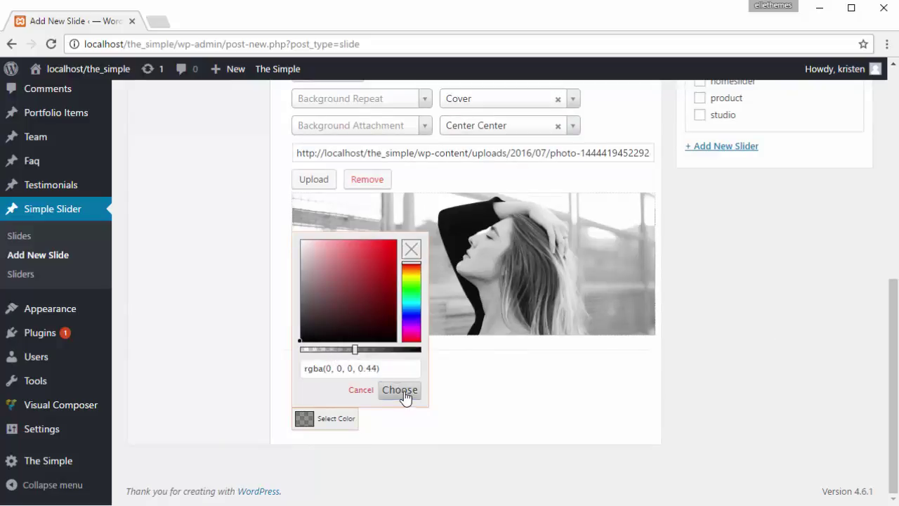
click(404, 392)
Enter "The Simple Multipurpose Wordpress Theme" as the title in the slide's content options.
scroll(404, 394, up, 5)
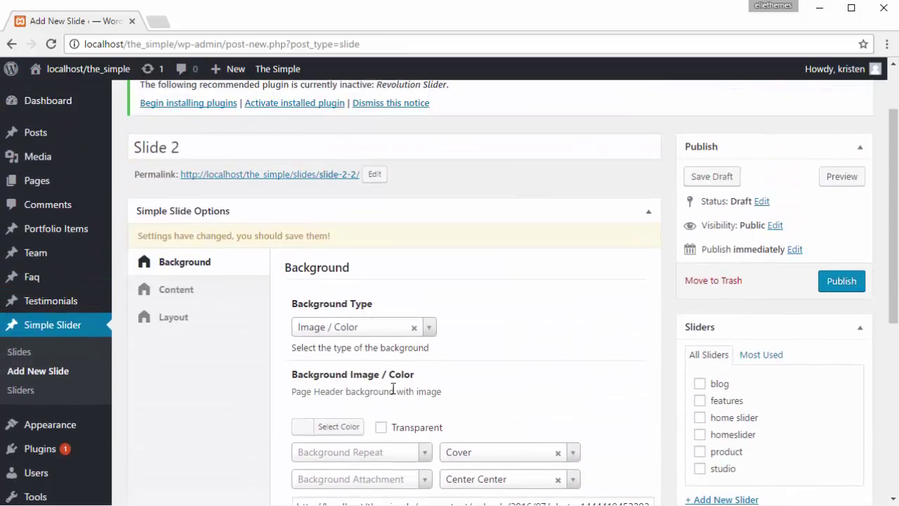
click(237, 298)
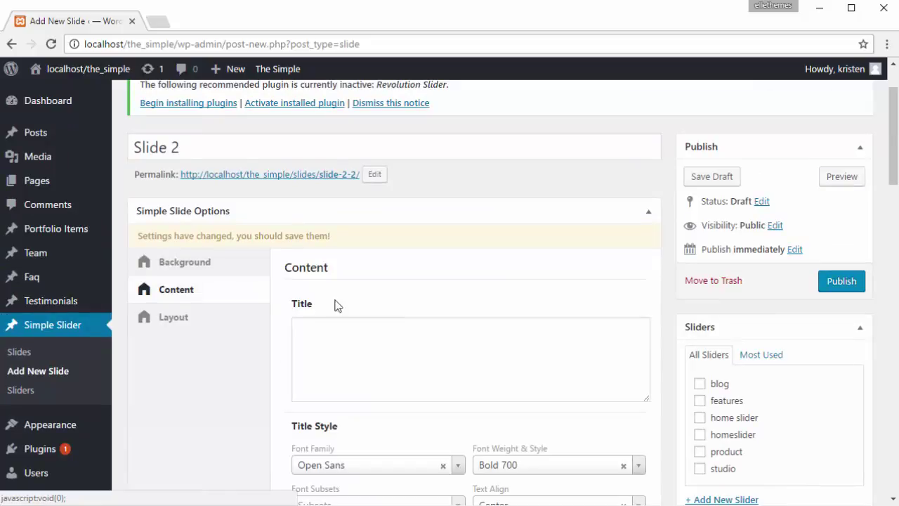
scroll(382, 309, down, 1)
click(342, 264)
text(The Simple Multipurpose Wordpress Theme)
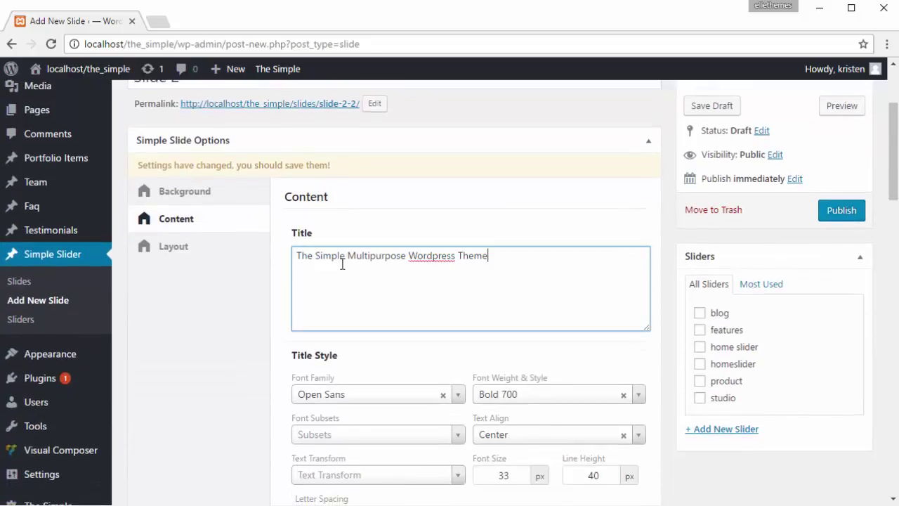
Change the slide title's font family to Lato.
scroll(415, 330, down, 3)
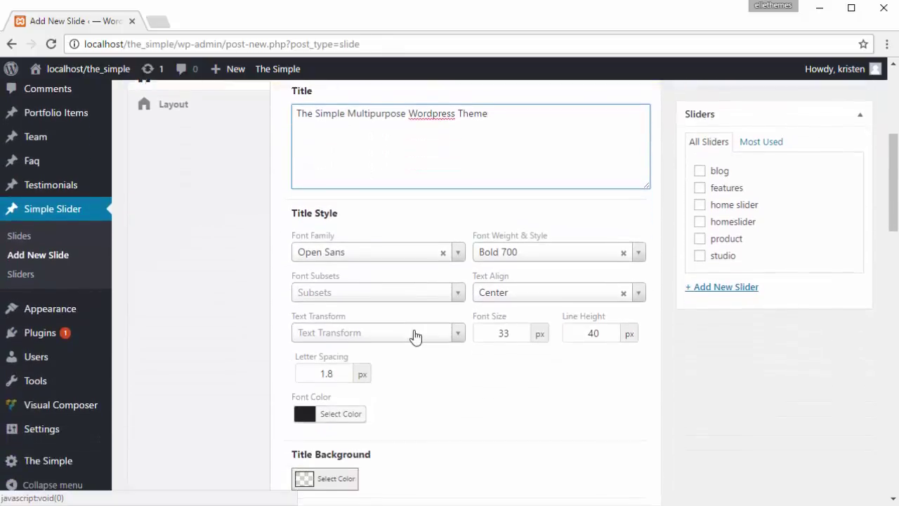
click(461, 182)
text(lat)
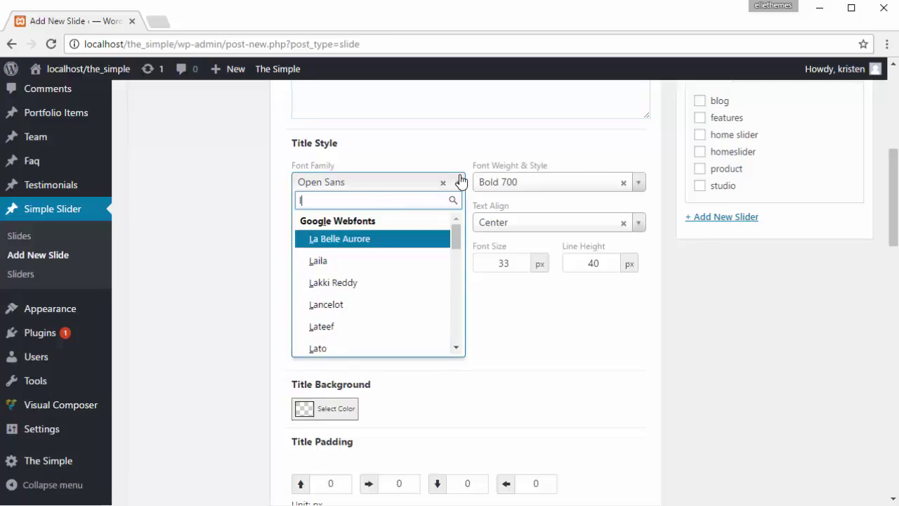
click(369, 261)
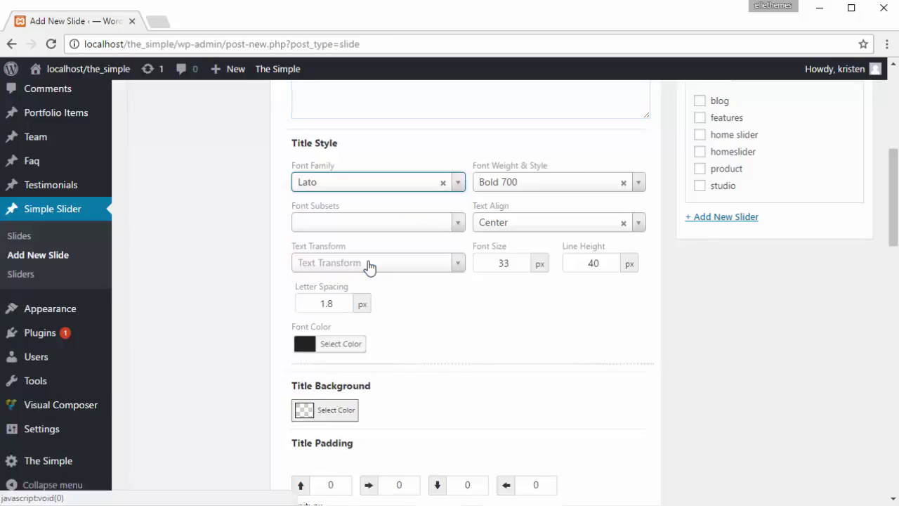
Set the slide title's font color to light grey #eaeaea.
scroll(368, 264, down, 1)
click(335, 276)
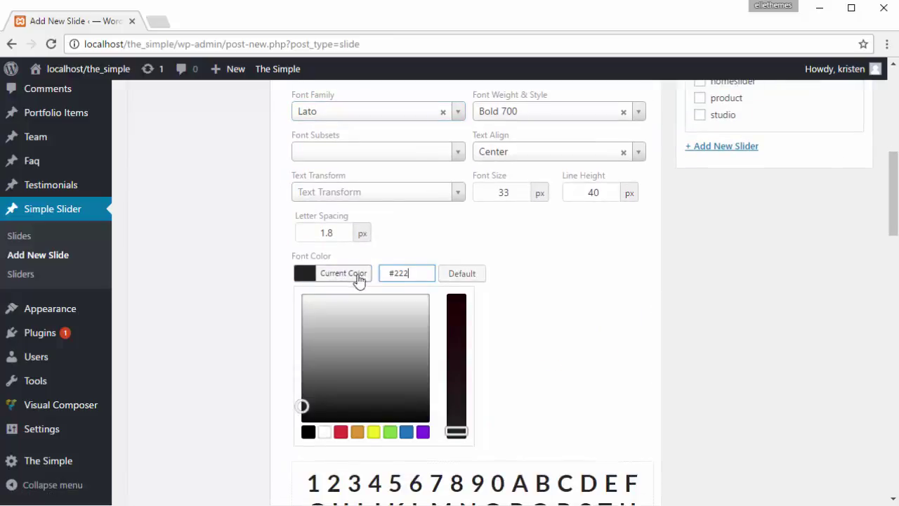
drag(301, 405, 302, 367)
drag(301, 319, 304, 306)
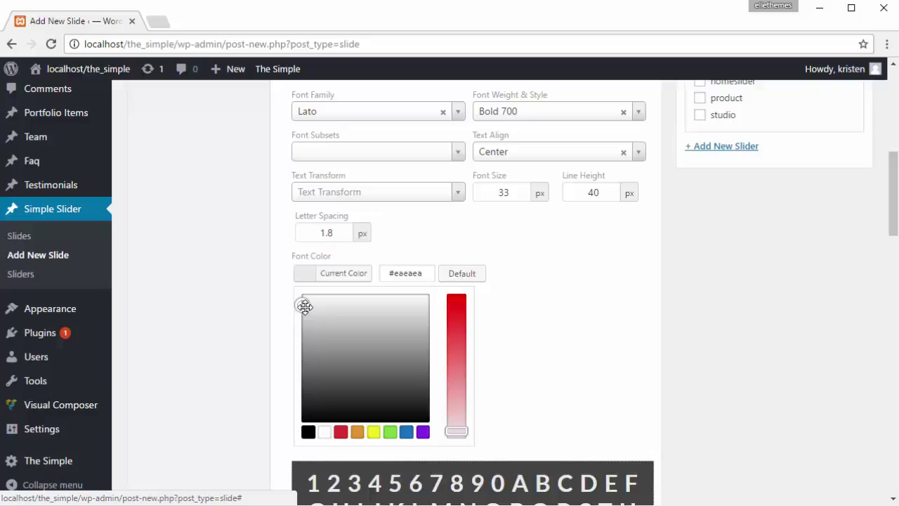
click(567, 306)
Enter "This is our second slide" as the slide's description.
scroll(567, 306, down, 3)
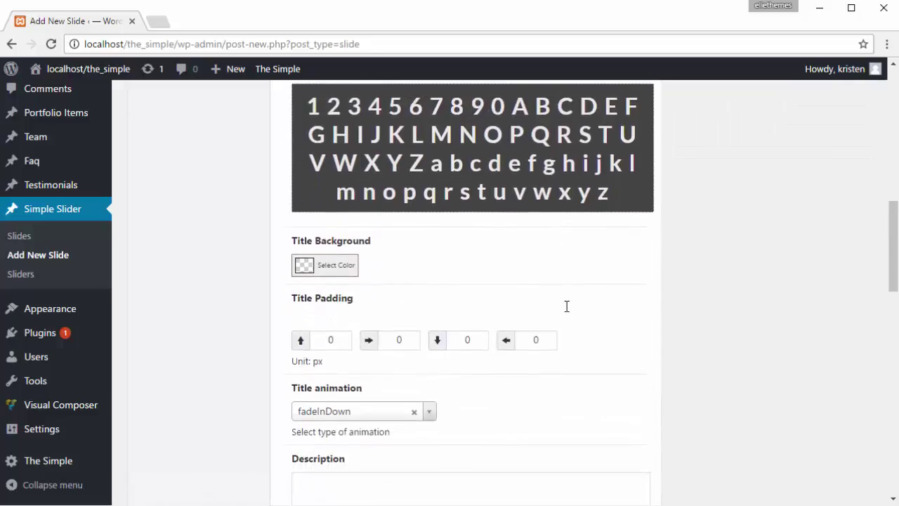
scroll(566, 306, down, 1)
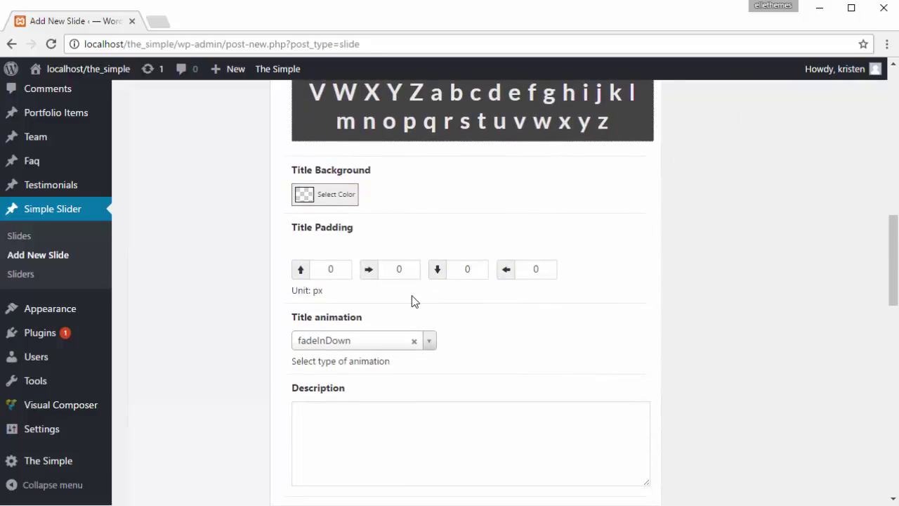
scroll(412, 301, down, 1)
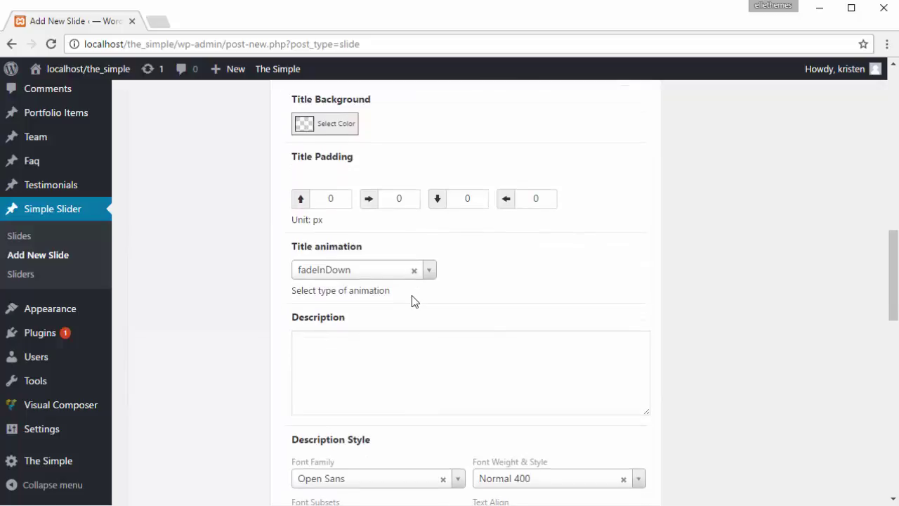
scroll(414, 301, down, 1)
click(412, 294)
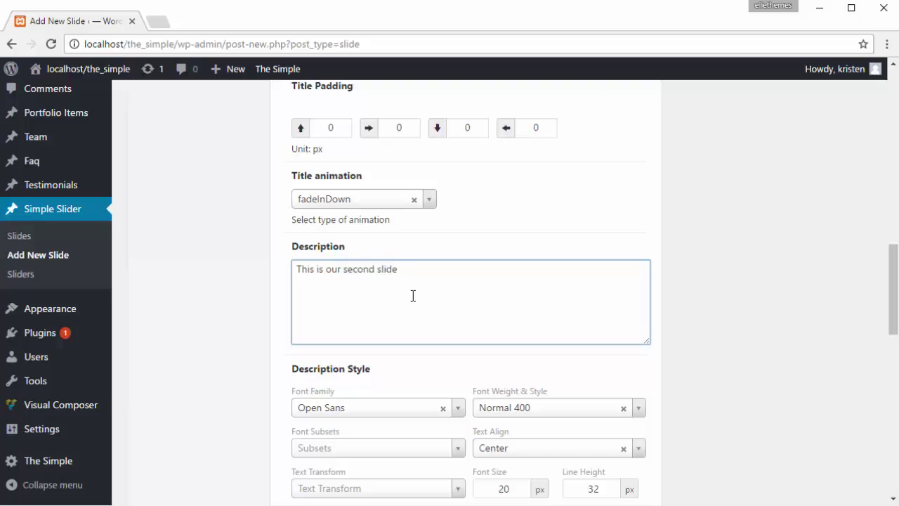
Change the description's font family to Lato.
scroll(413, 296, down, 4)
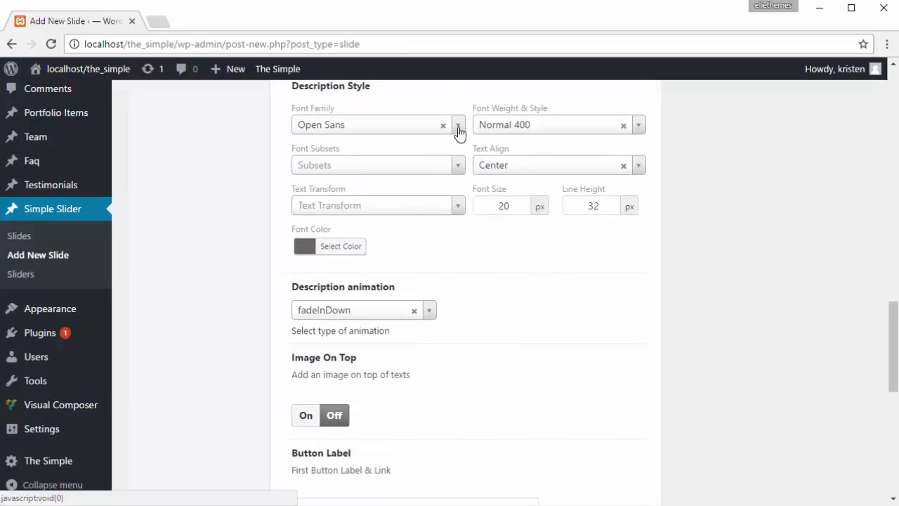
click(458, 127)
text(lato)
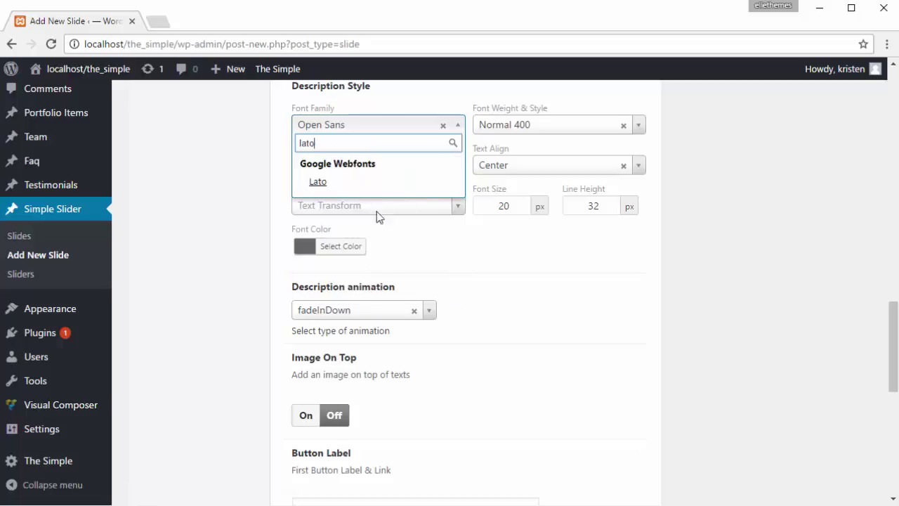
click(372, 183)
Set the description's font color to #eaeaea.
click(344, 247)
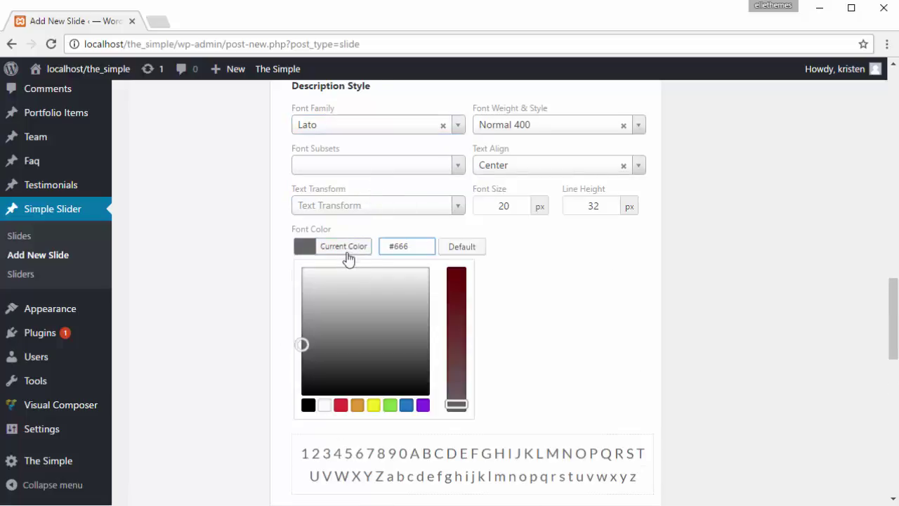
key(ctrl+a)
text(#eae)
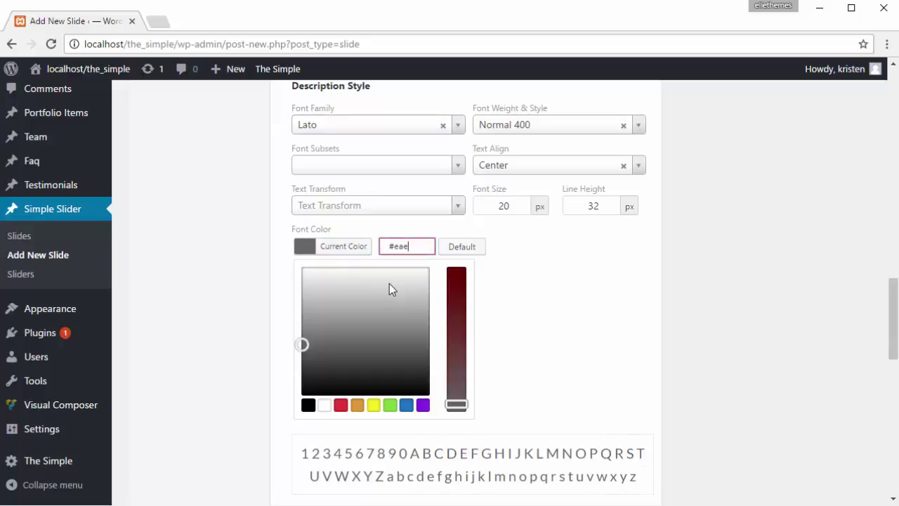
text(aea)
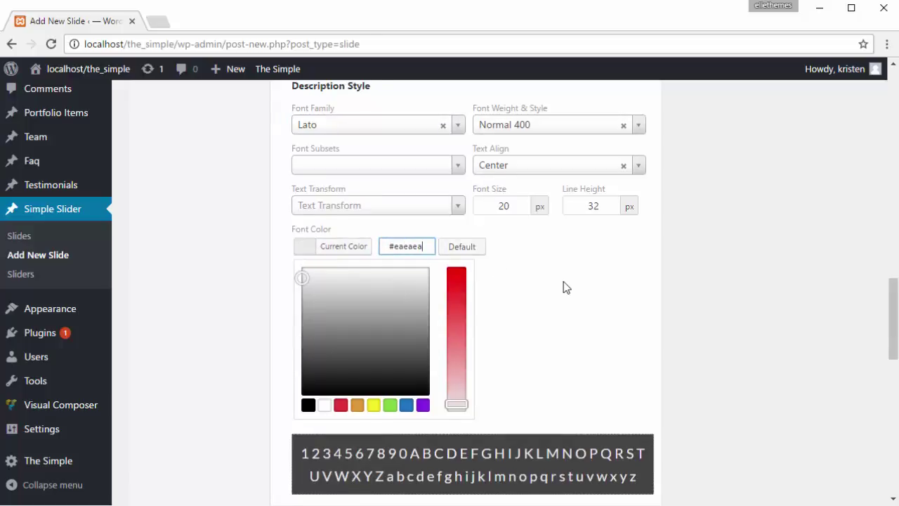
Label the first button "Visit now!" and set its link to "#".
scroll(566, 287, down, 5)
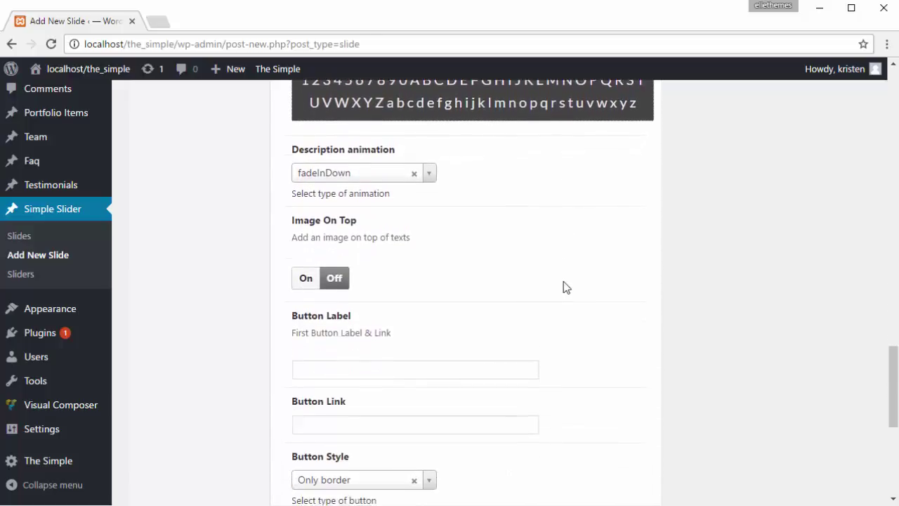
scroll(565, 286, down, 2)
click(457, 252)
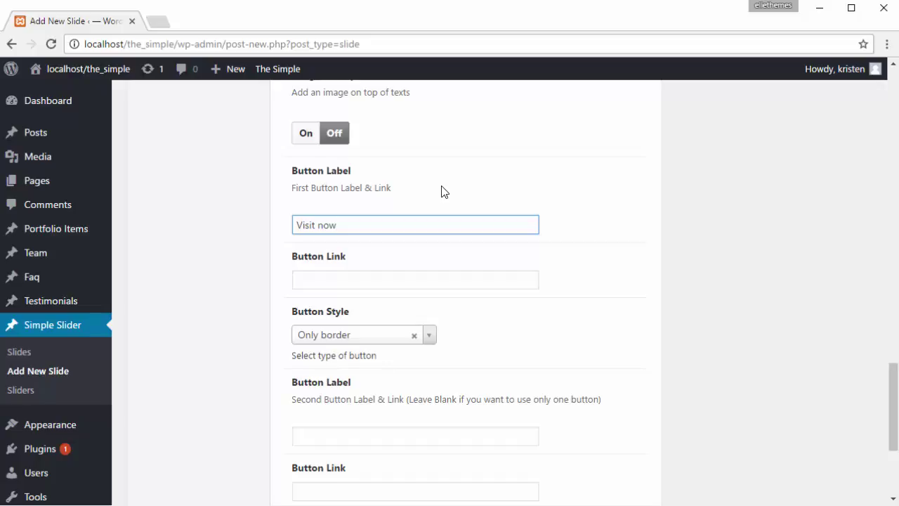
click(447, 283)
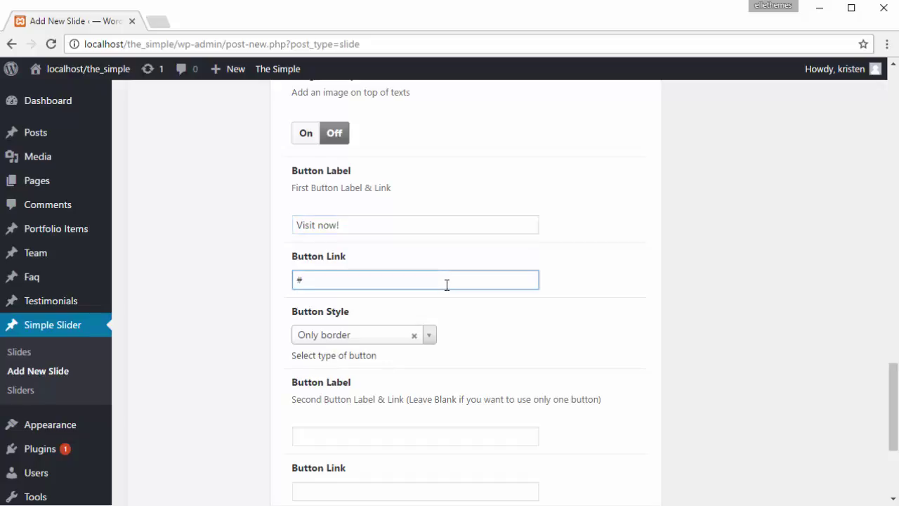
Label the second button "Buy the theme" and set its link to "#".
scroll(460, 328, down, 3)
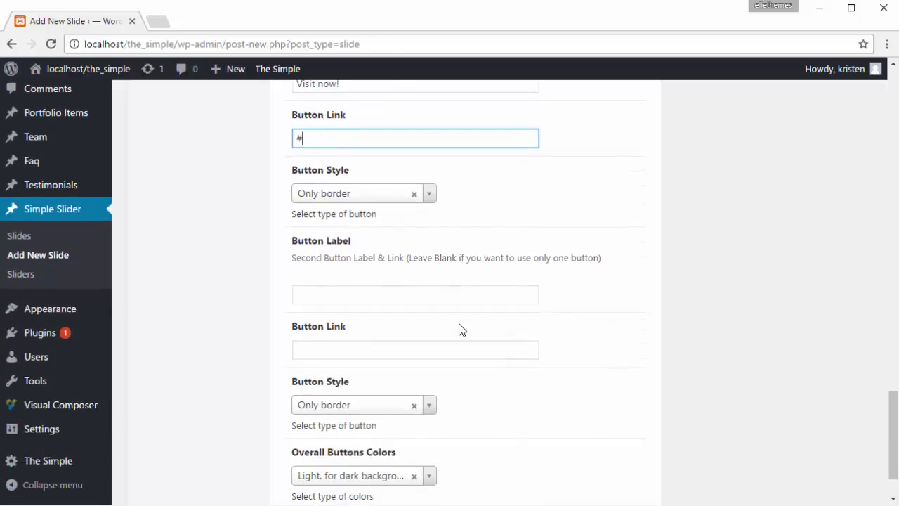
click(436, 299)
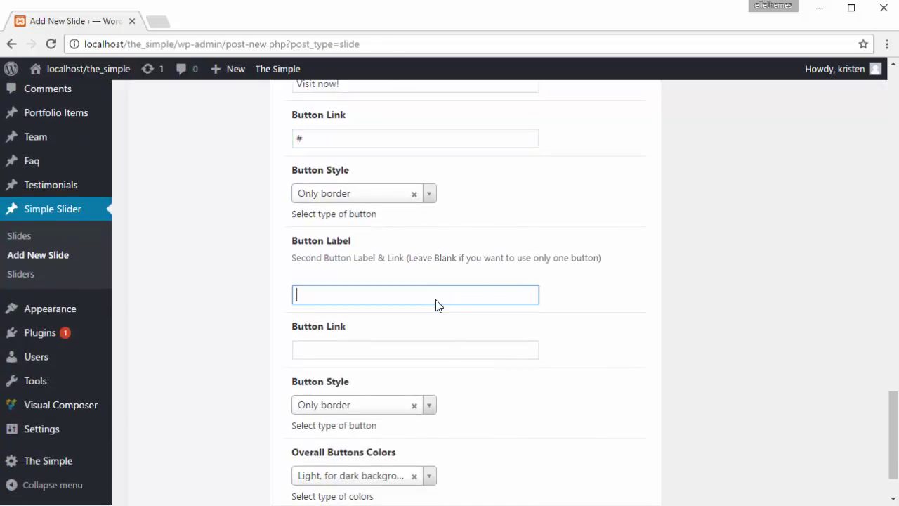
text(Buy the theme)
scroll(436, 299, down, 2)
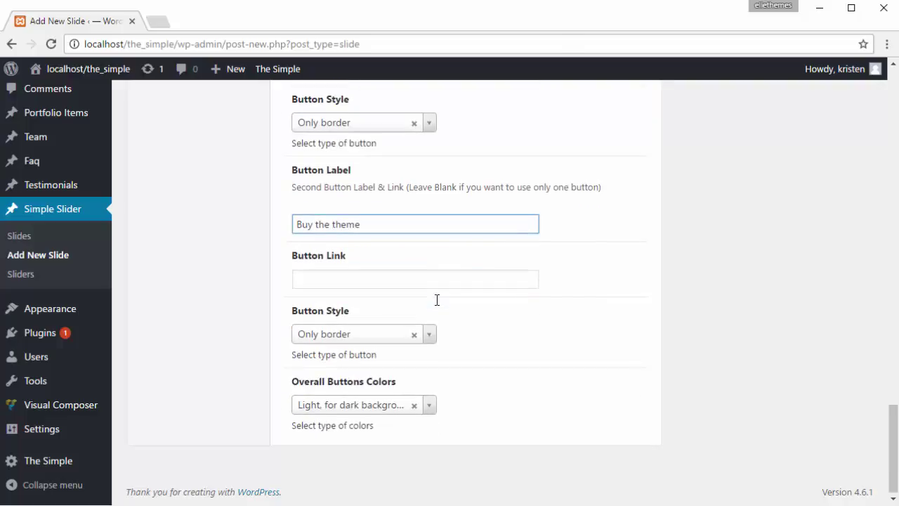
click(405, 278)
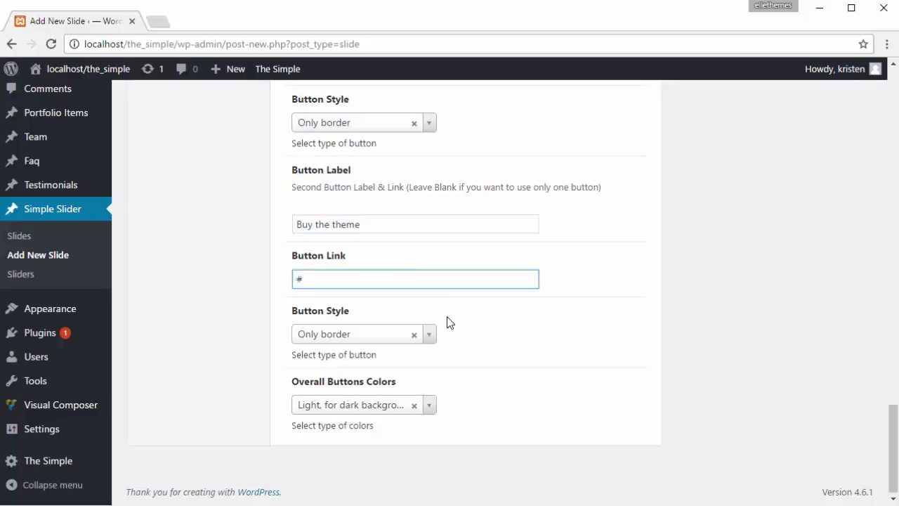
text(#)
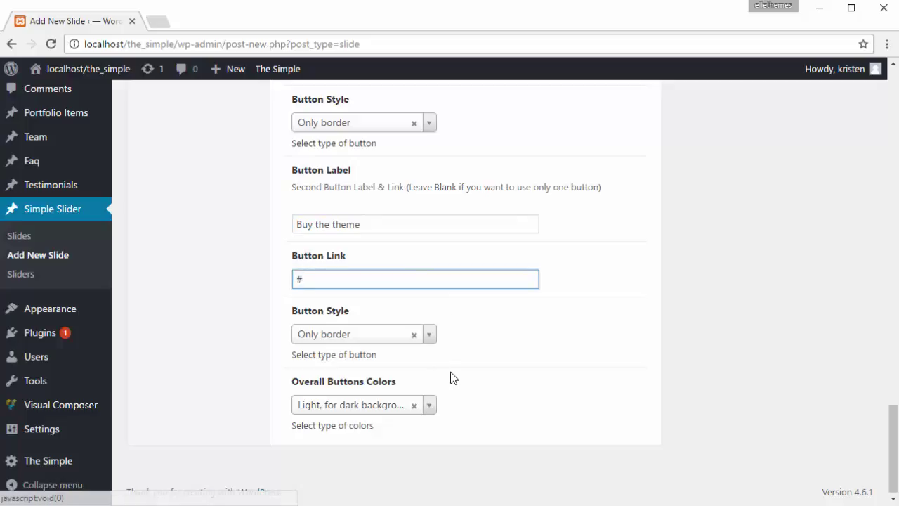
Set the slide's description animation to fadeInUp.
scroll(452, 371, up, 7)
scroll(451, 378, up, 1)
click(432, 381)
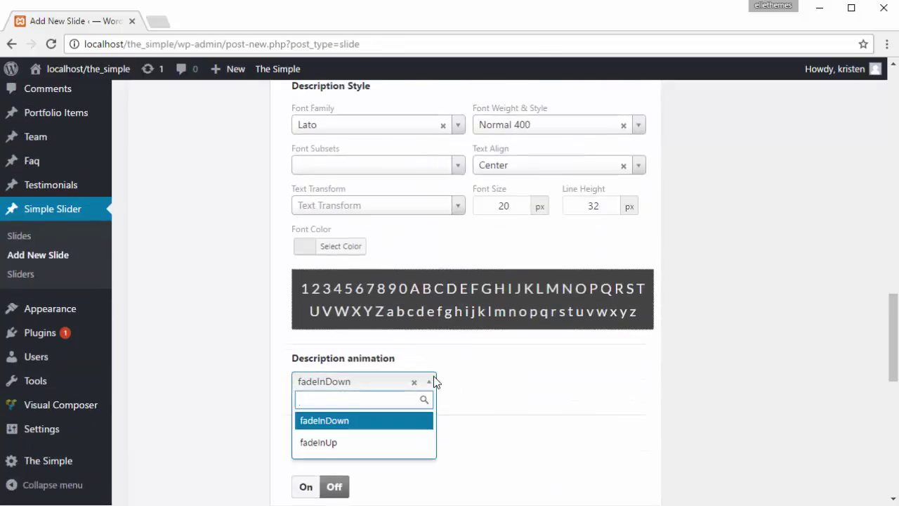
click(384, 441)
Set the slide's content width to 800px in its layout options.
scroll(384, 436, up, 10)
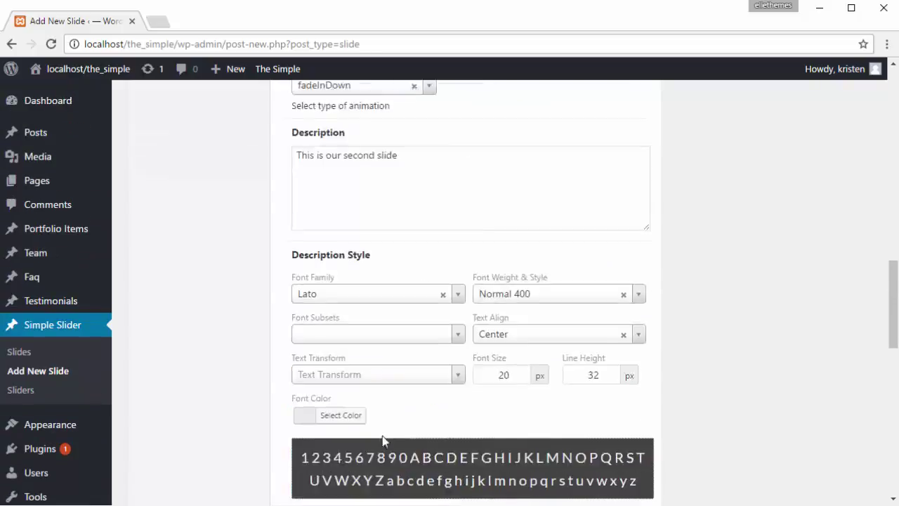
scroll(383, 435, up, 7)
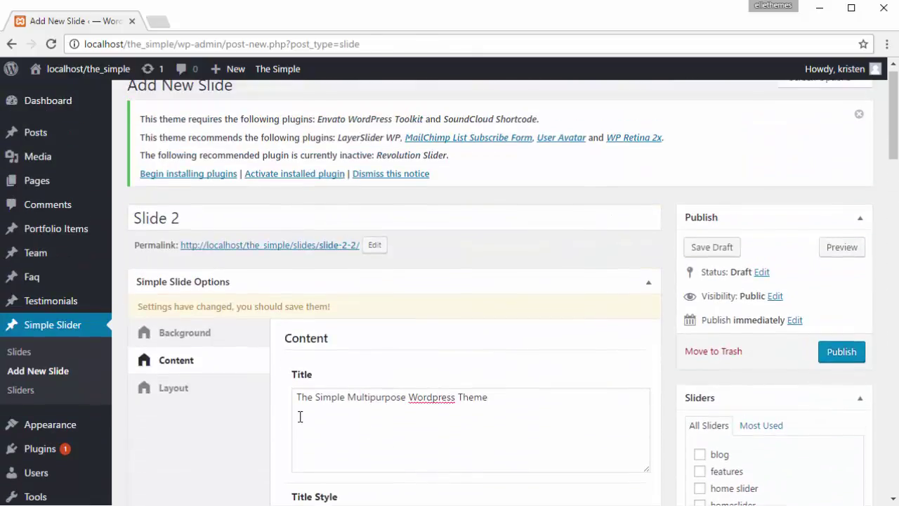
click(243, 388)
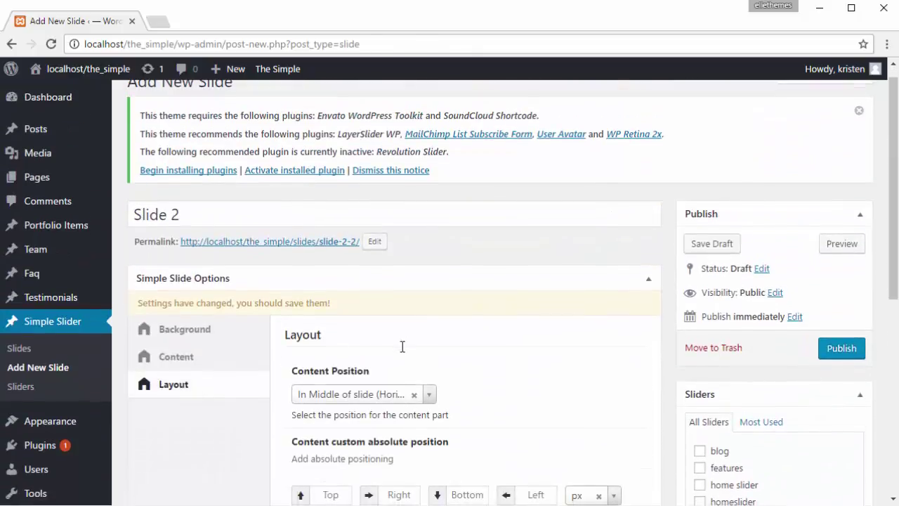
scroll(401, 346, down, 3)
scroll(401, 347, down, 1)
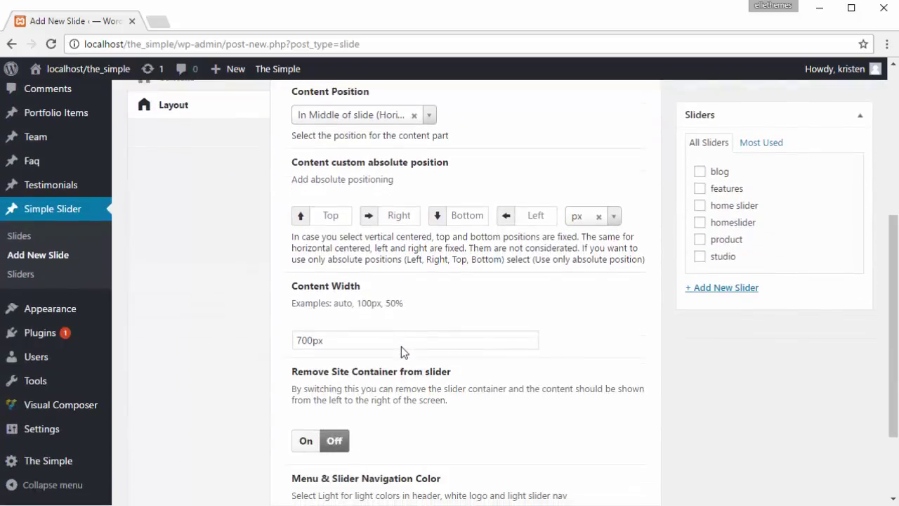
click(302, 342)
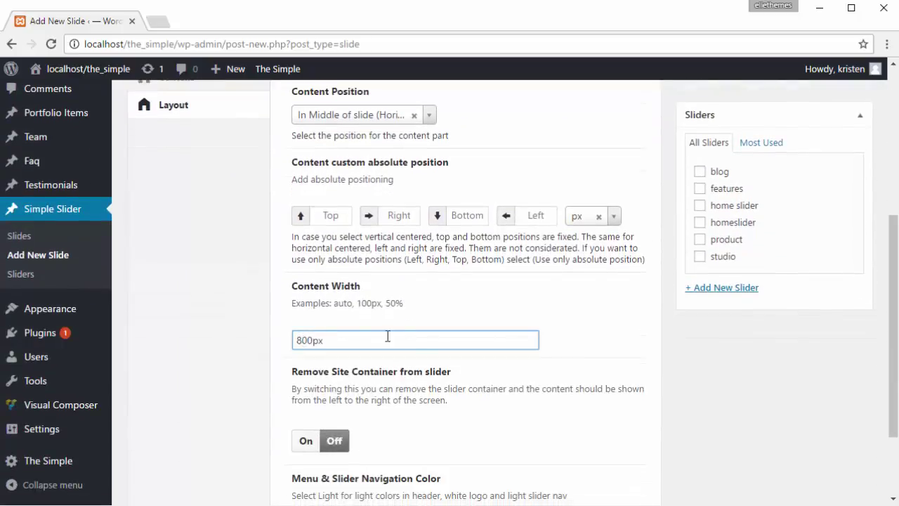
Set the slide's menu and slider navigation color to "Light logo, menu, slider navigations".
scroll(420, 347, down, 2)
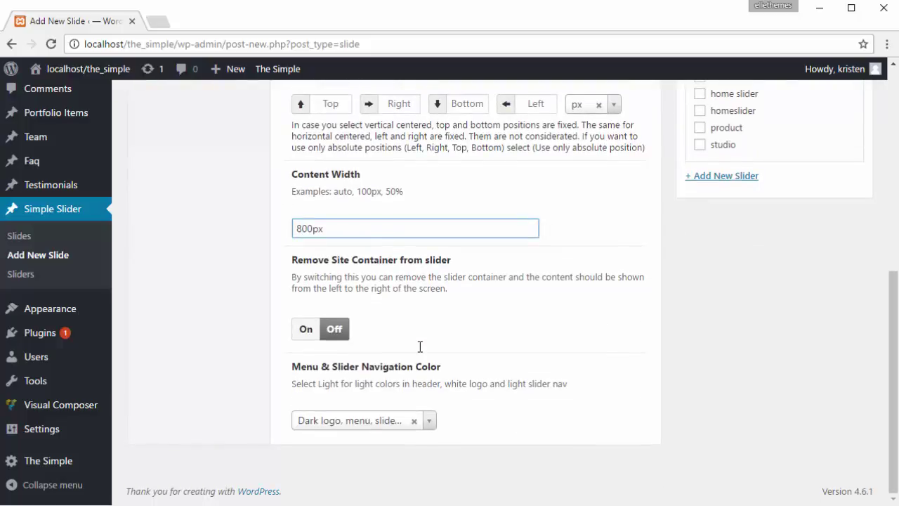
click(428, 420)
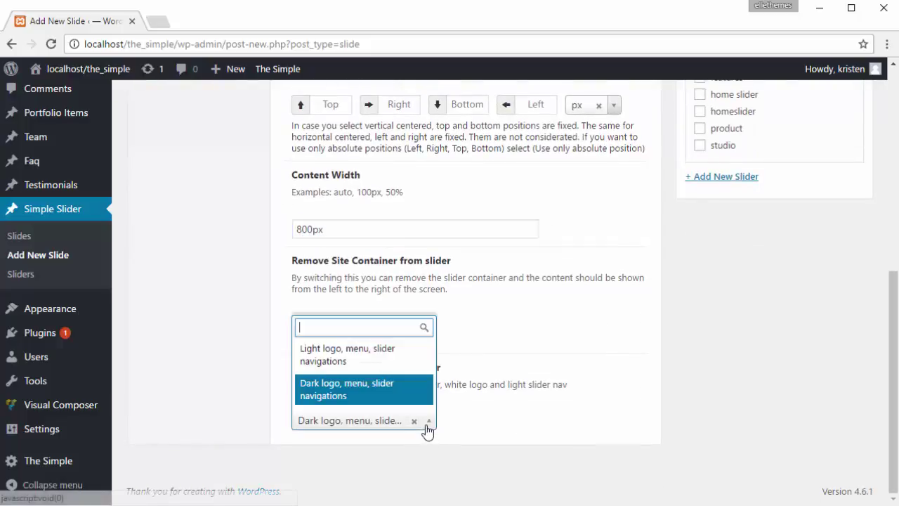
click(361, 356)
Assign Slide 2 to the "home slider" slider and publish it.
scroll(362, 362, up, 2)
scroll(361, 356, up, 4)
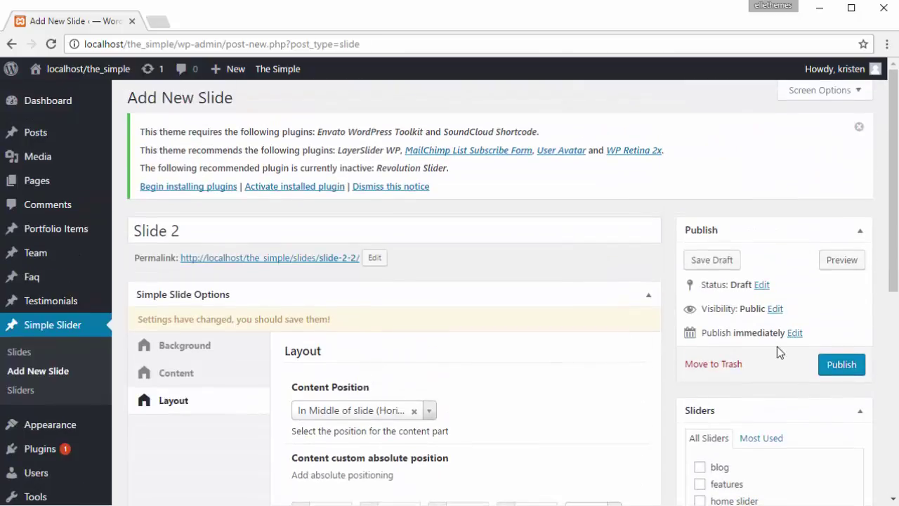
scroll(792, 369, down, 3)
click(700, 288)
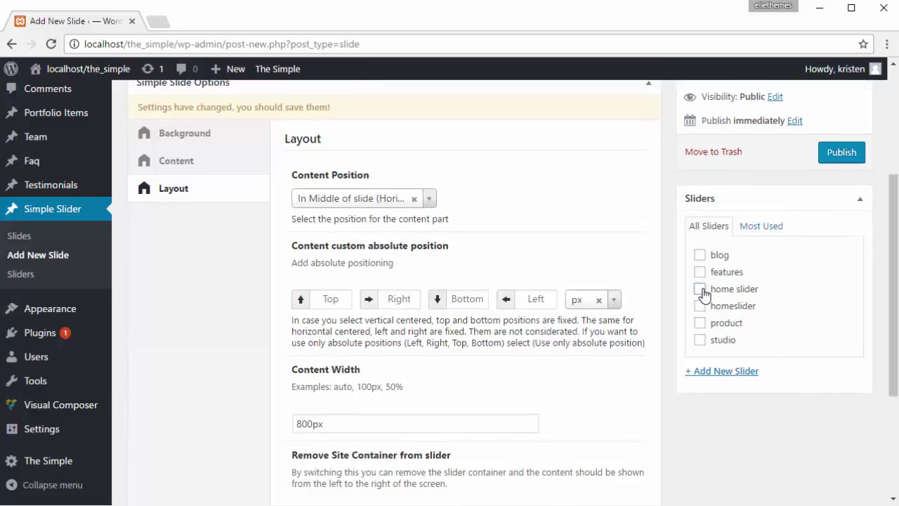
click(830, 151)
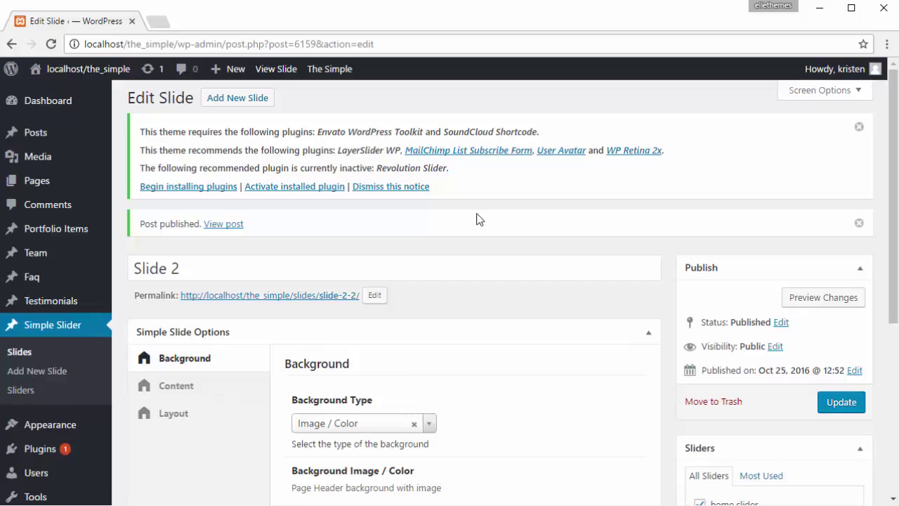
Search the site's pages for "home" and open the Home Business Default page for editing.
scroll(476, 219, down, 1)
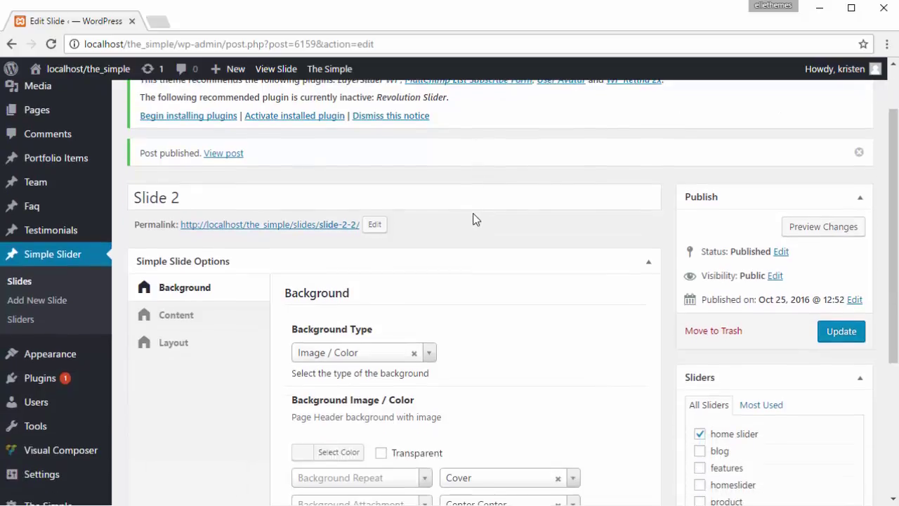
click(37, 109)
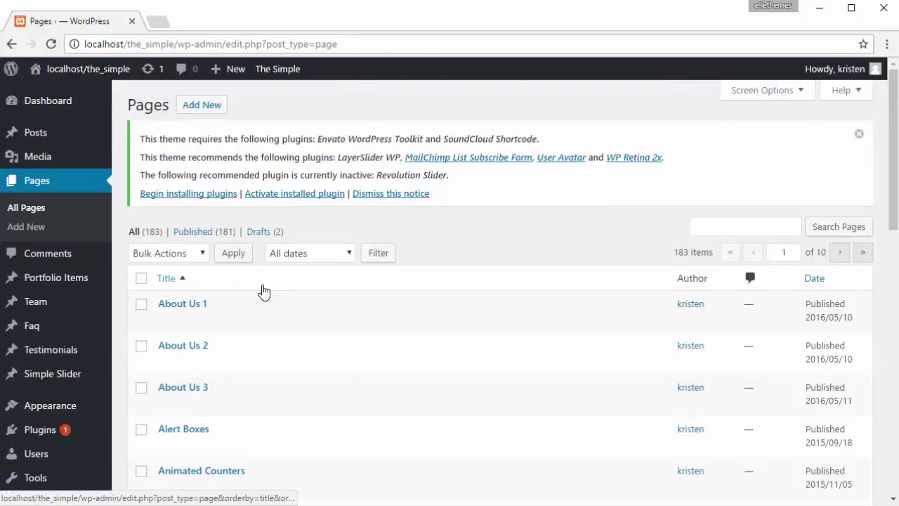
click(740, 230)
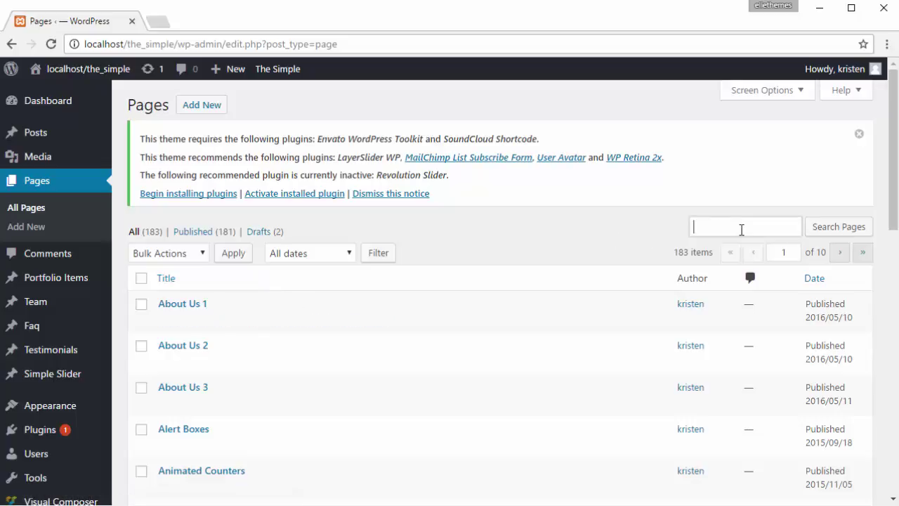
text(home)
key(Return)
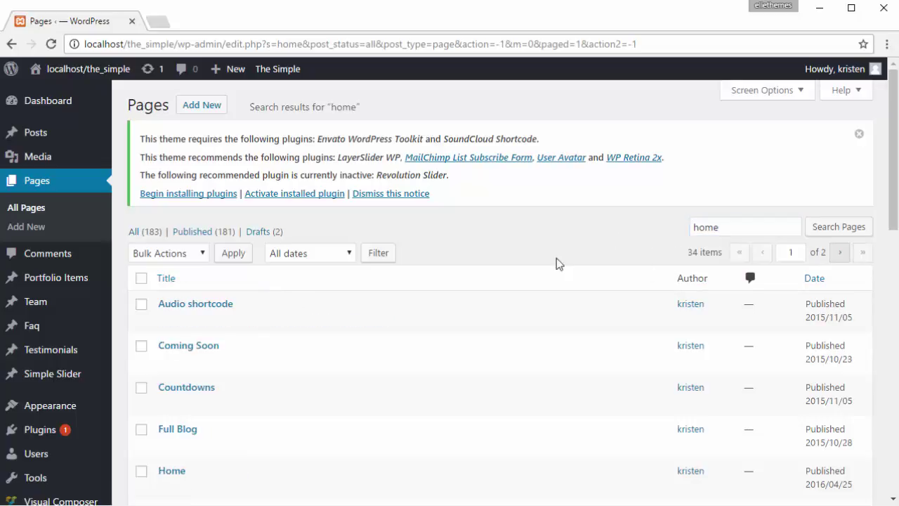
scroll(556, 260, down, 3)
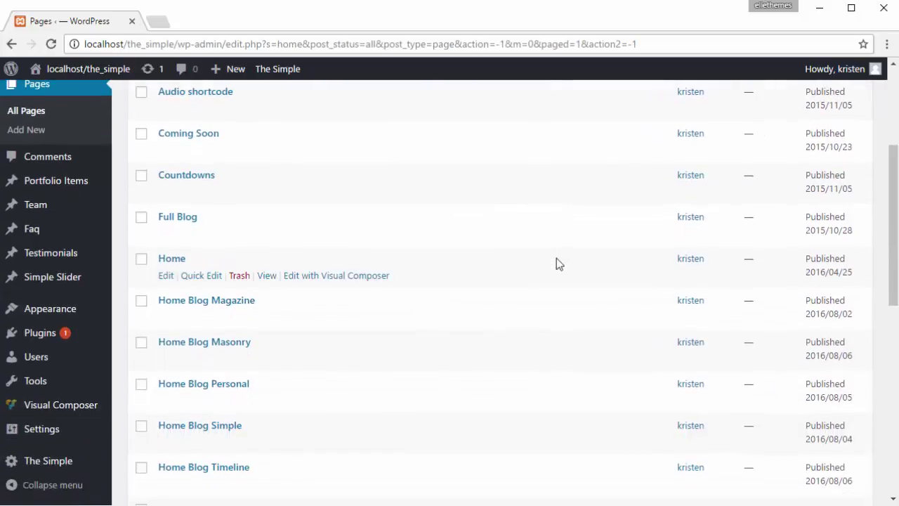
scroll(407, 351, down, 3)
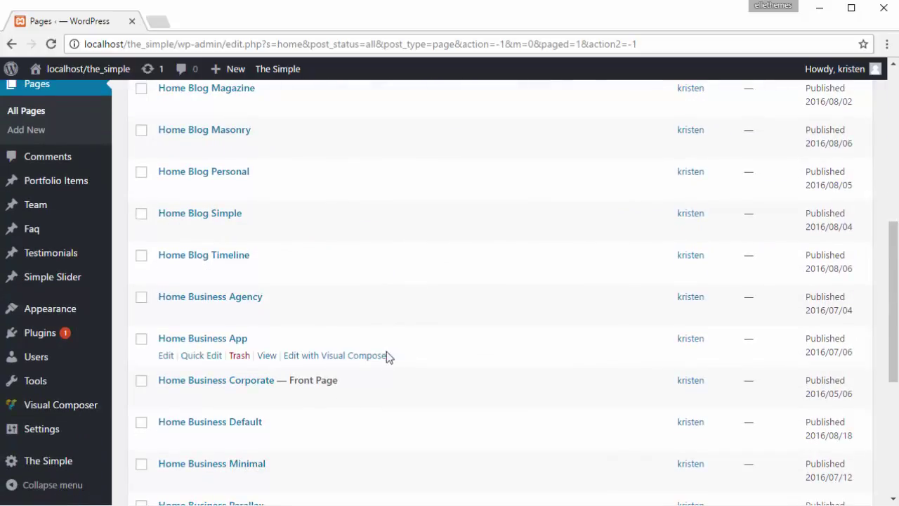
click(166, 439)
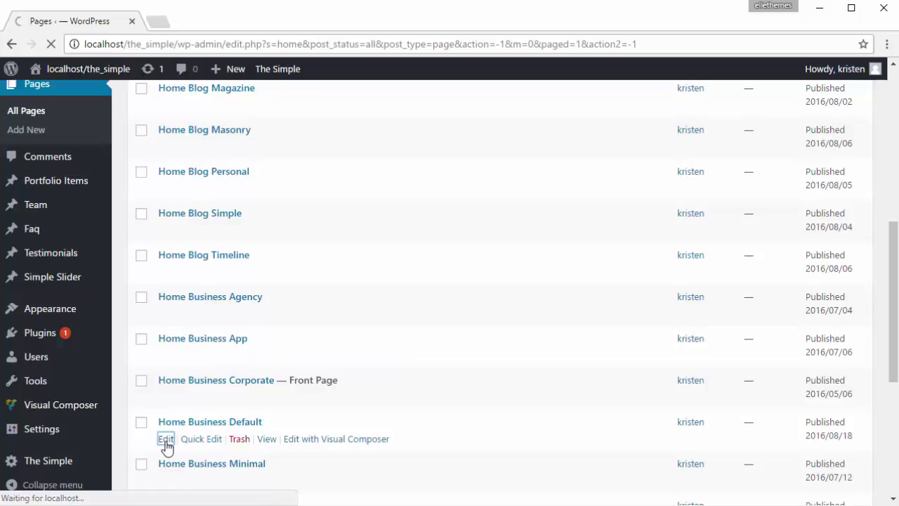
Set the page's slider type to Simple Slider in its general settings.
scroll(276, 337, down, 8)
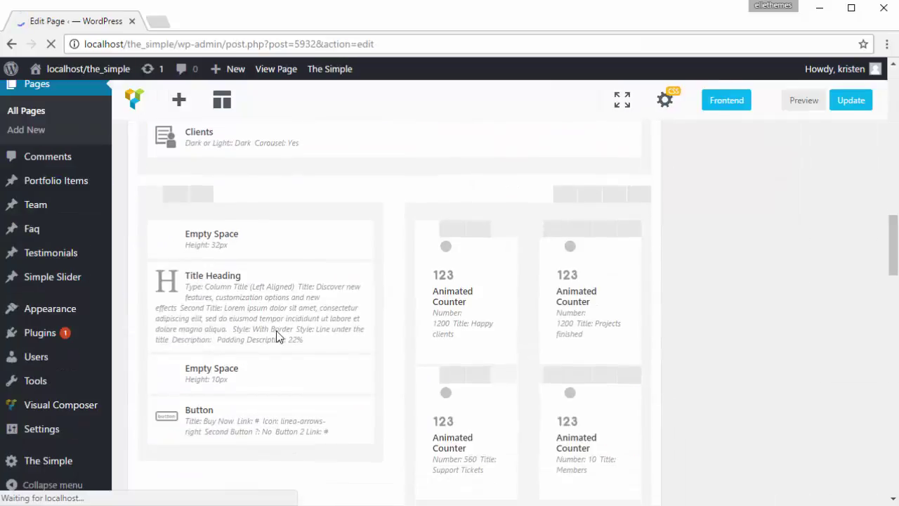
scroll(276, 337, down, 5)
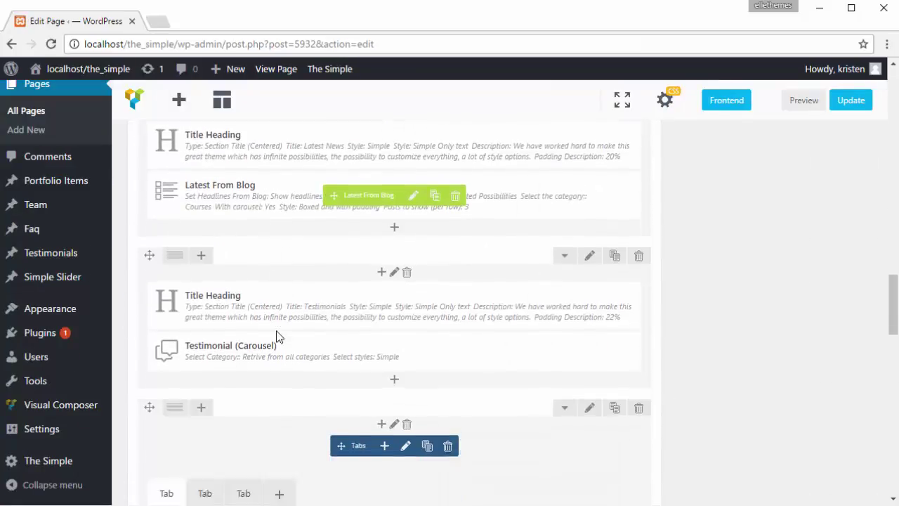
scroll(277, 337, down, 10)
scroll(277, 337, up, 5)
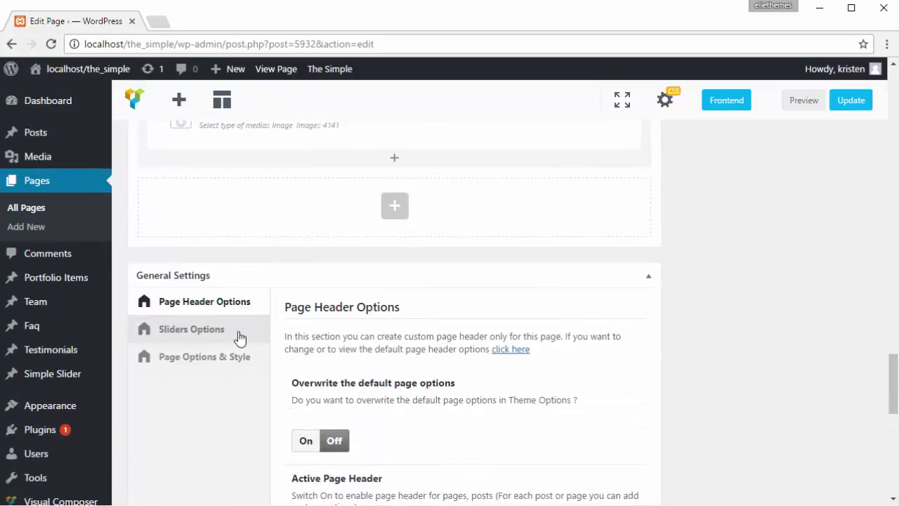
click(236, 334)
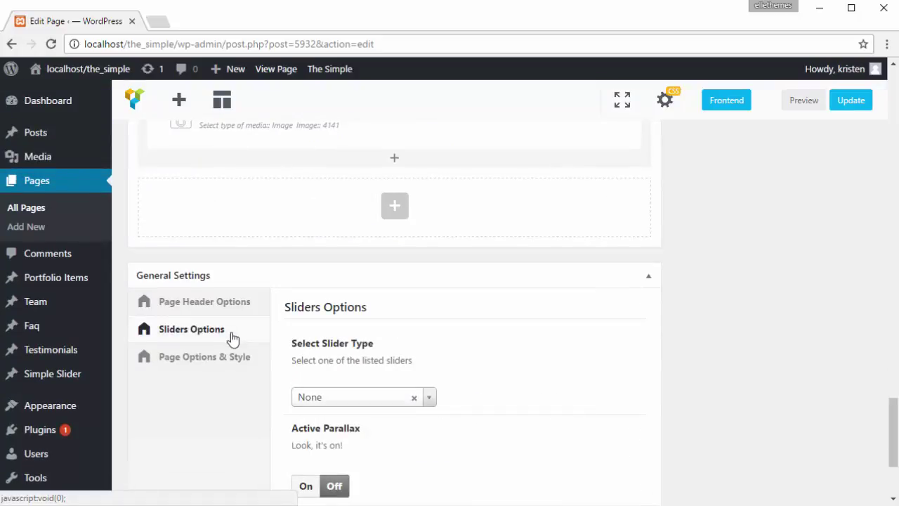
click(429, 400)
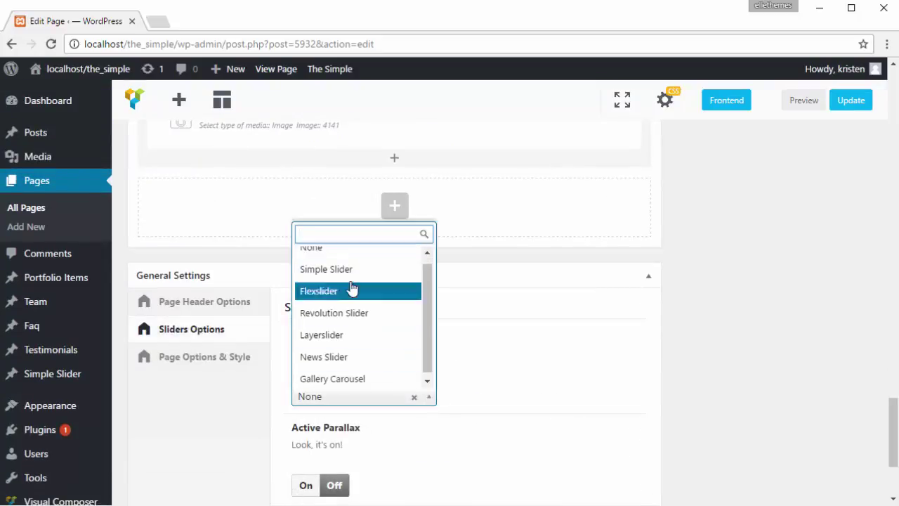
click(344, 270)
Choose "home slider" as the page's simple slider and update the page.
scroll(436, 363, down, 3)
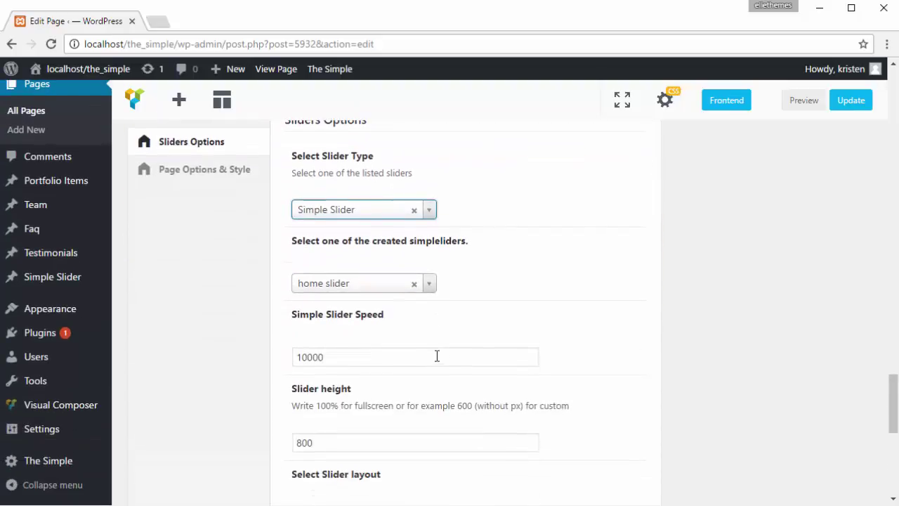
click(429, 288)
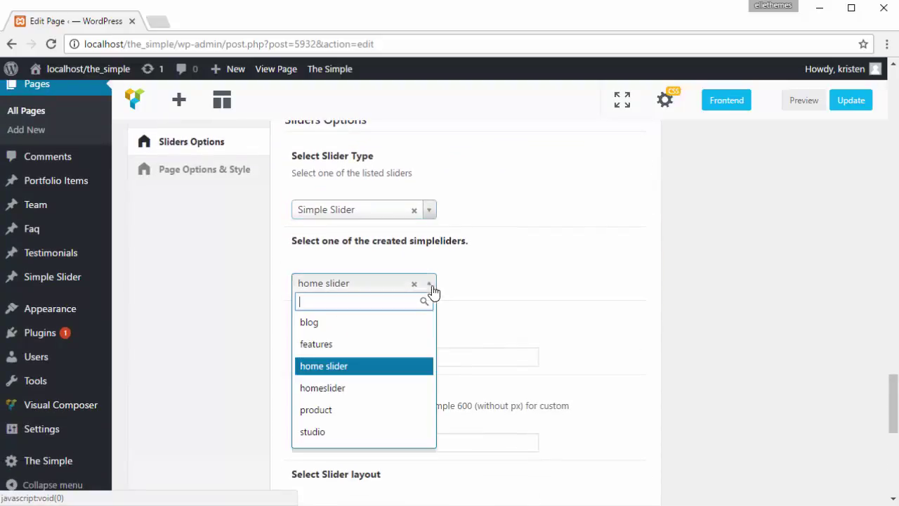
click(341, 366)
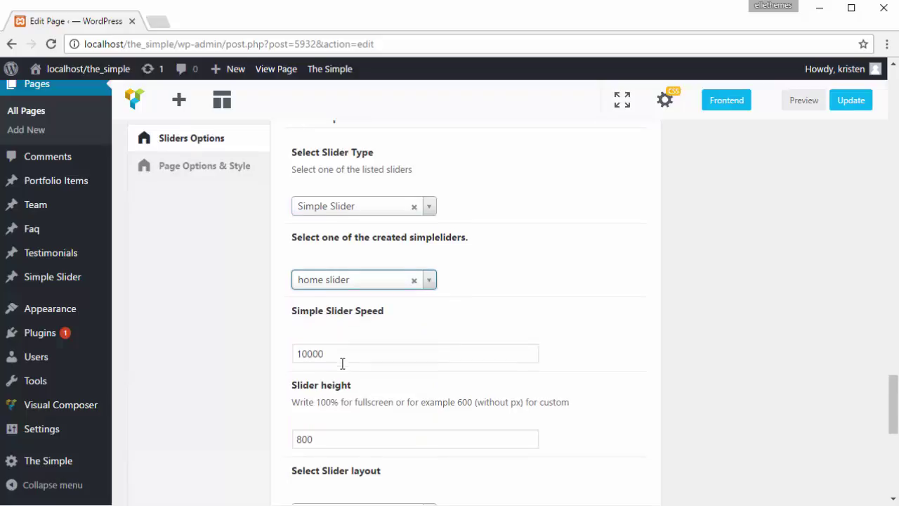
scroll(342, 363, down, 1)
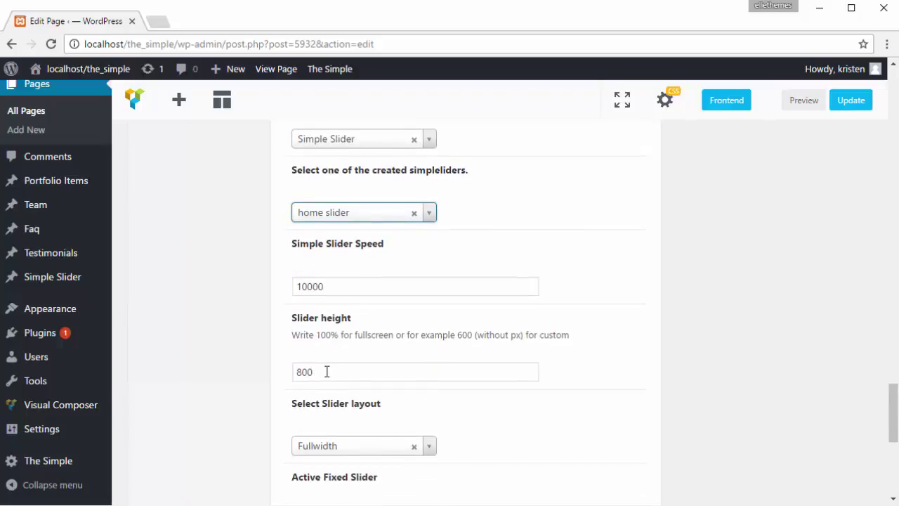
scroll(326, 372, down, 5)
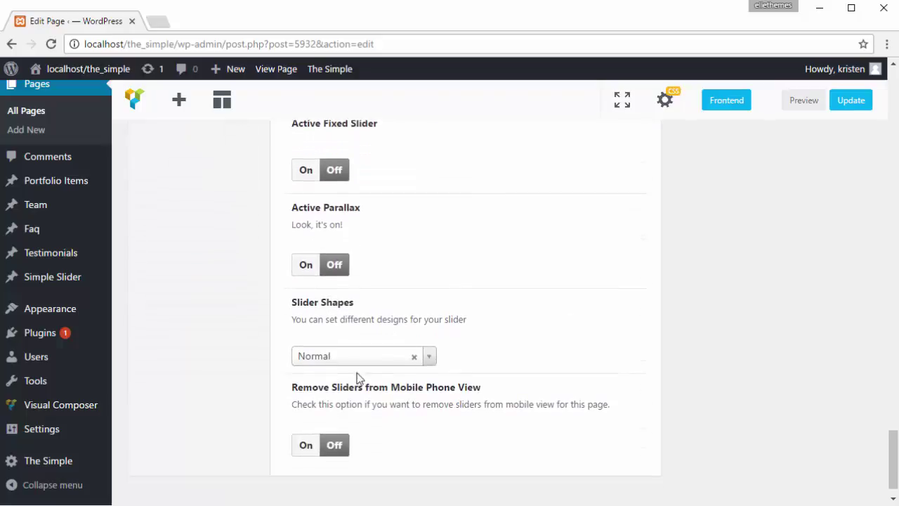
scroll(498, 373, up, 10)
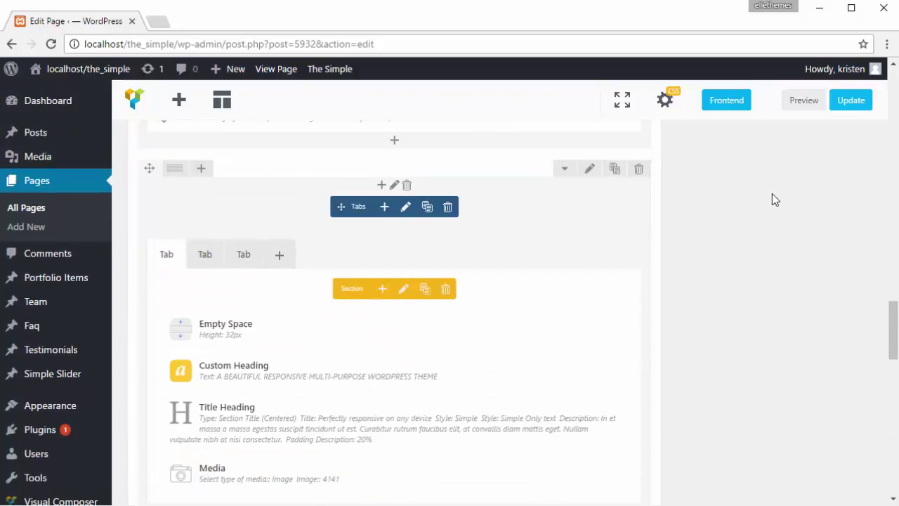
click(855, 106)
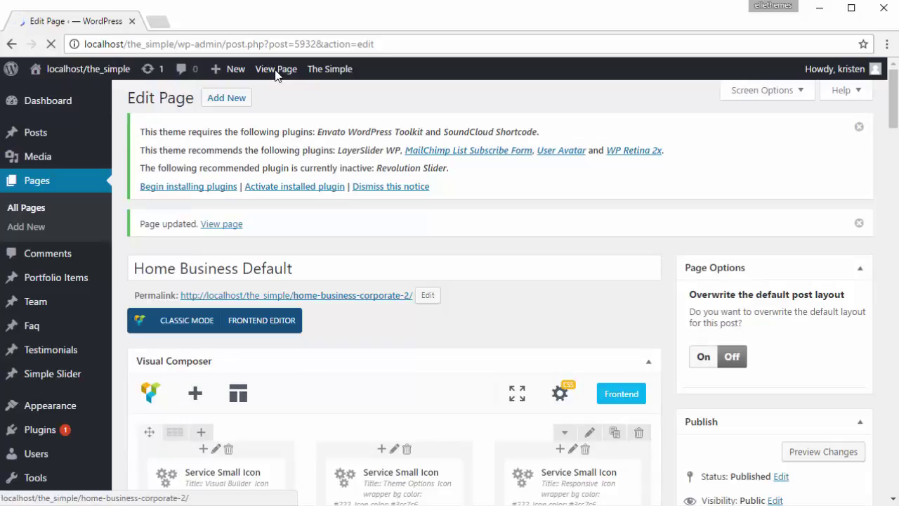
View the Home Business Default page on the site and examine both slides of its slider.
click(276, 70)
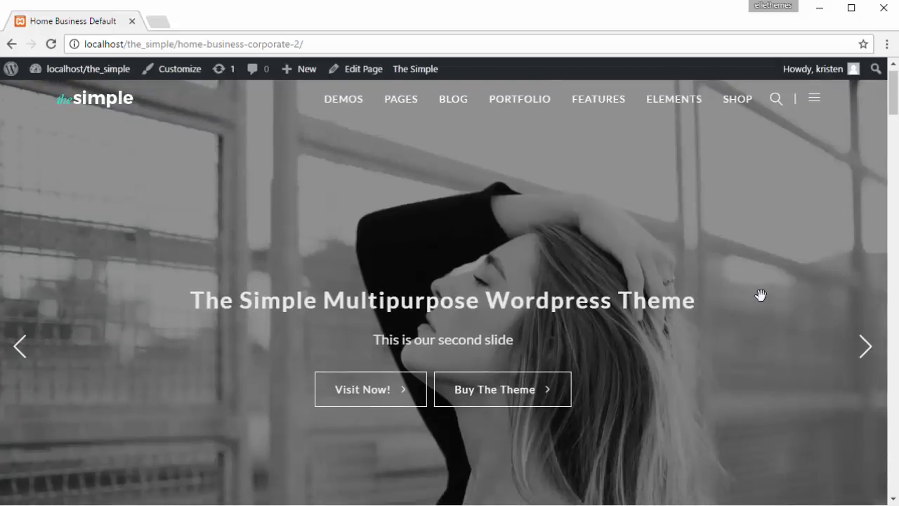
scroll(760, 294, down, 2)
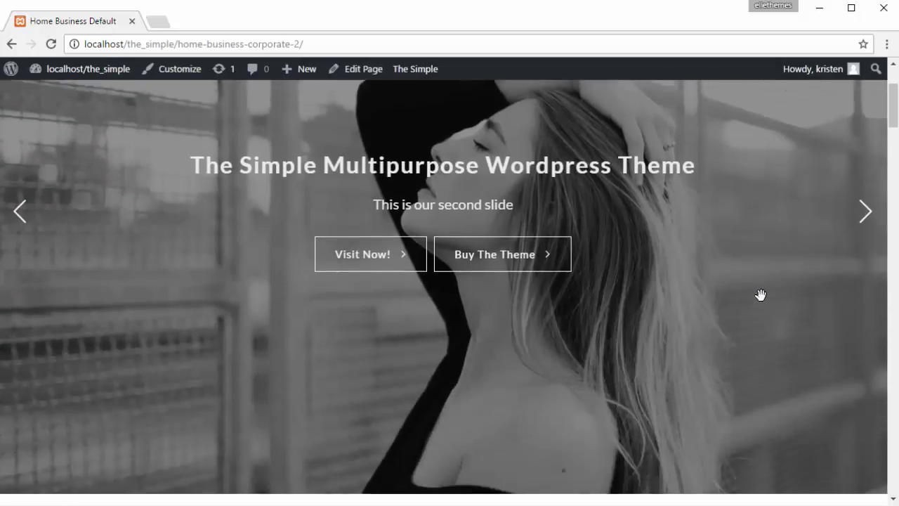
scroll(760, 294, down, 2)
scroll(758, 294, up, 3)
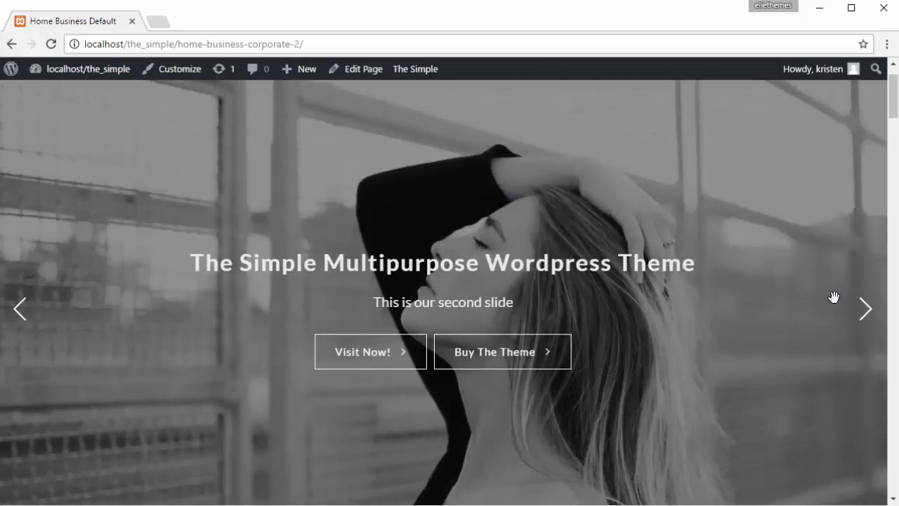
click(864, 308)
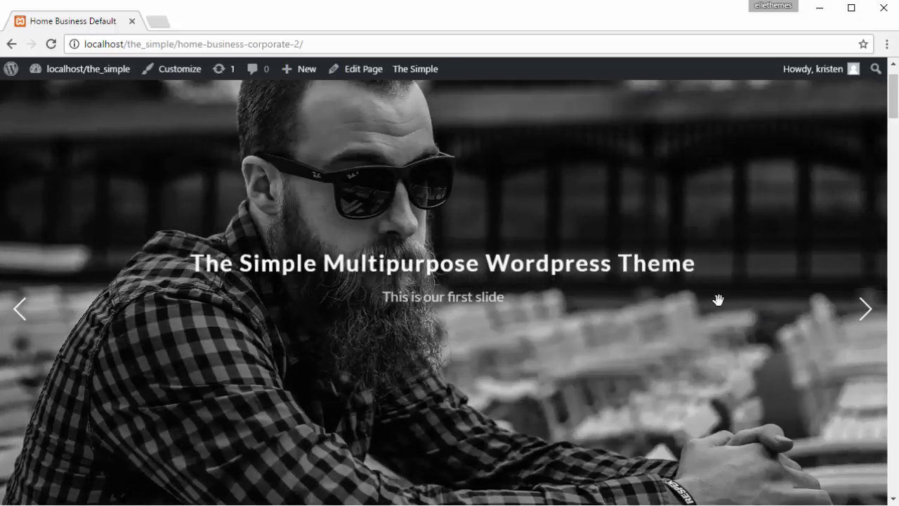
scroll(718, 300, up, 1)
scroll(718, 300, down, 5)
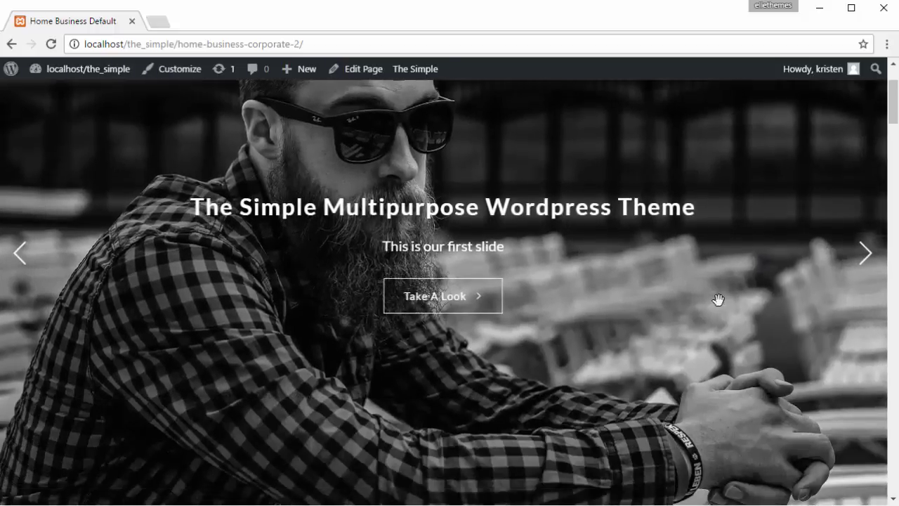
scroll(718, 300, up, 3)
scroll(709, 298, up, 2)
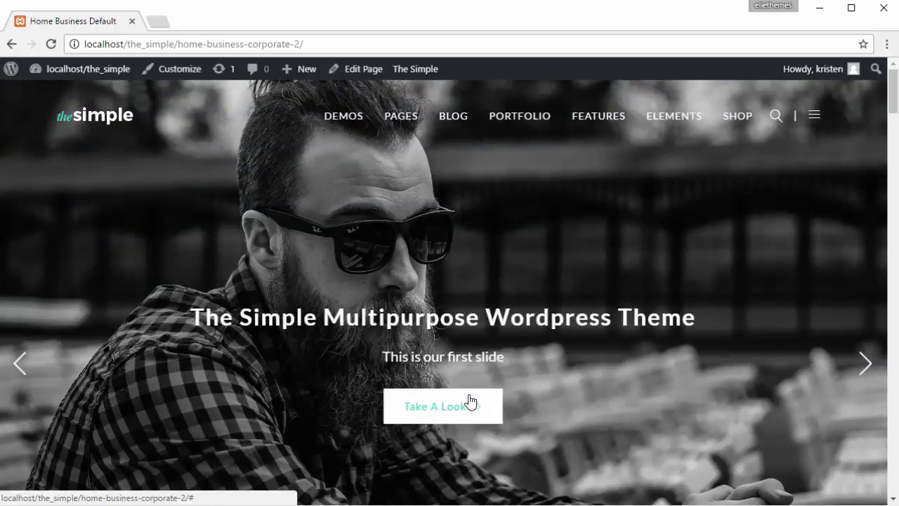
scroll(471, 404, down, 3)
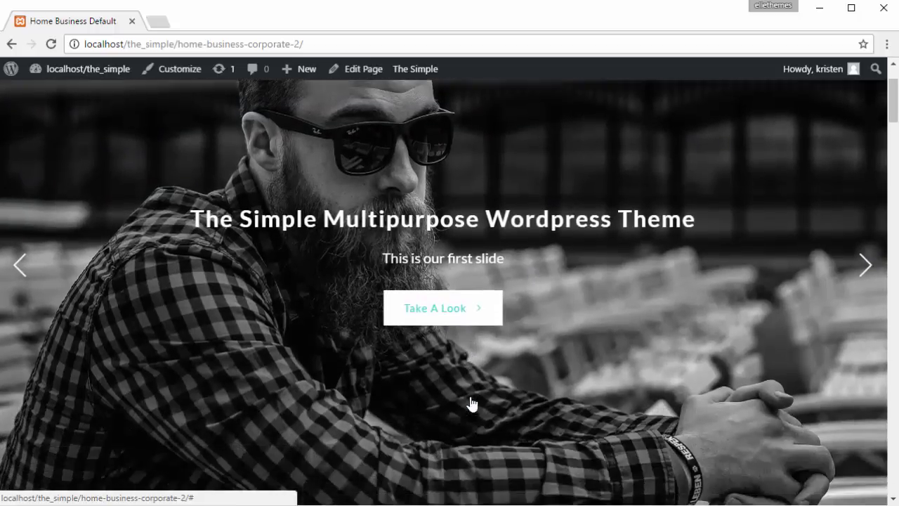